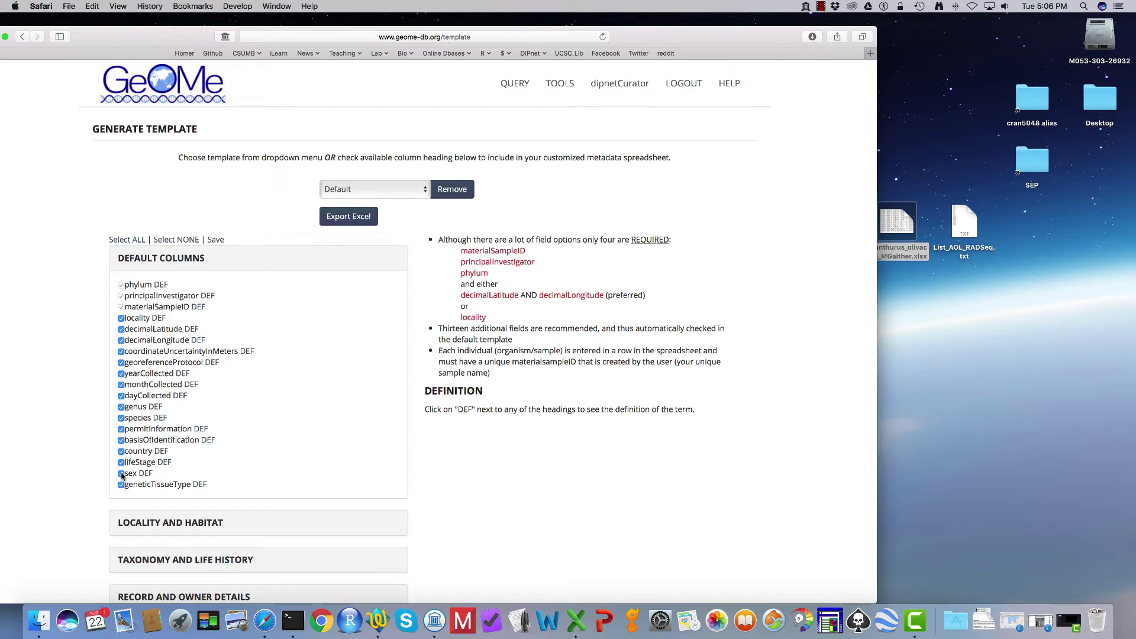
Drop the sex column and add island, minimumDepthInMeters and maximumDepthInMeters from Locality and Habitat.
click(121, 474)
scroll(102, 453, down, 4)
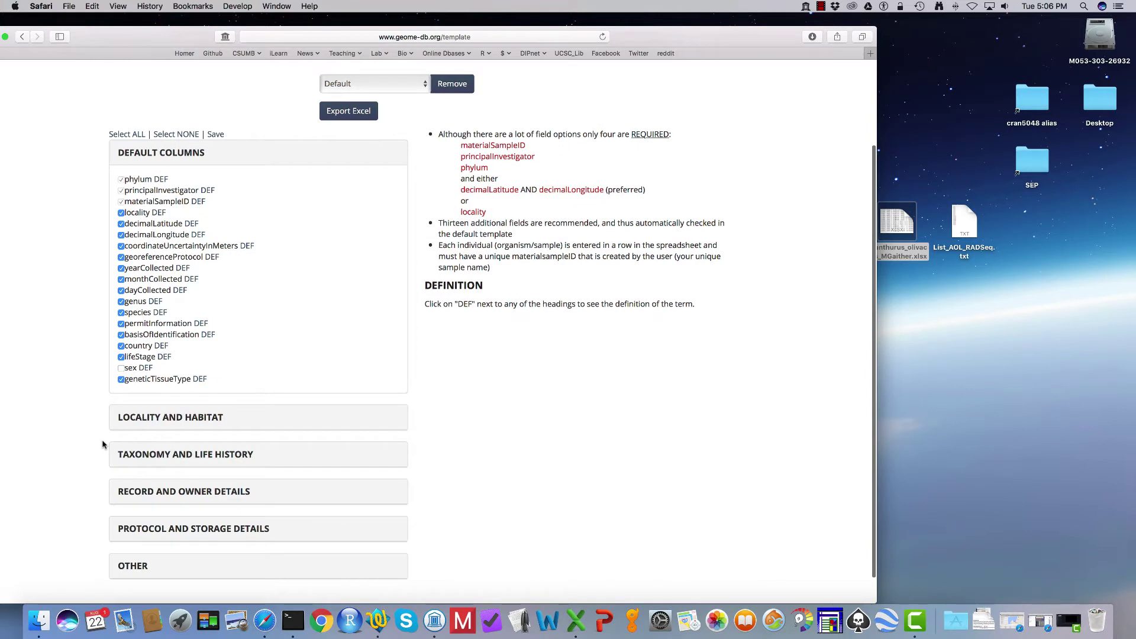
click(170, 418)
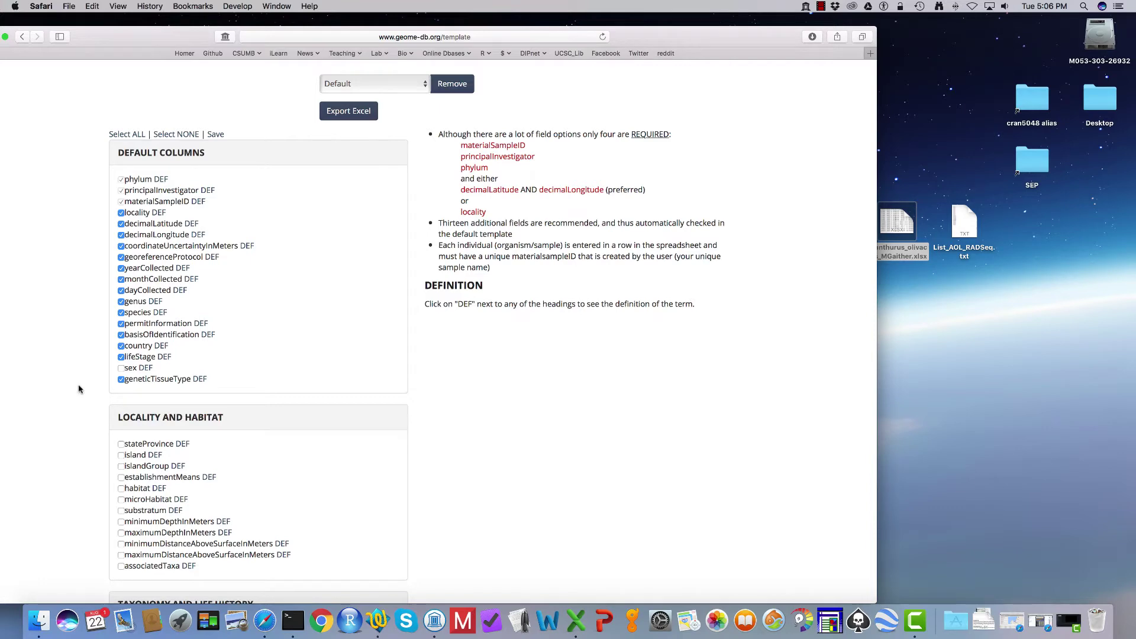
scroll(78, 389, down, 3)
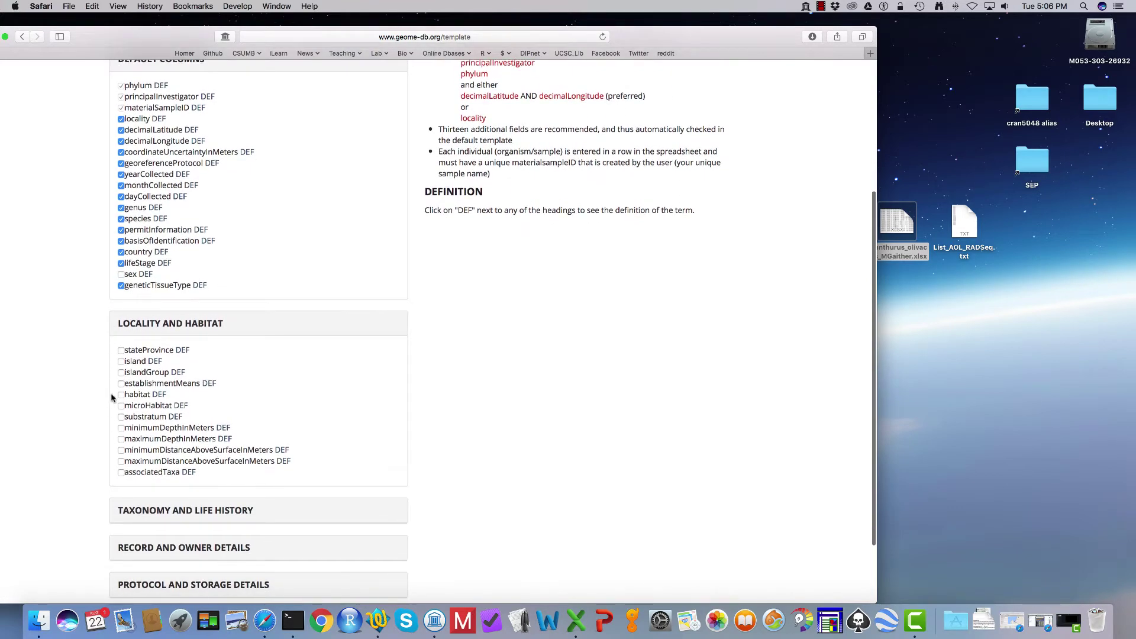
click(122, 361)
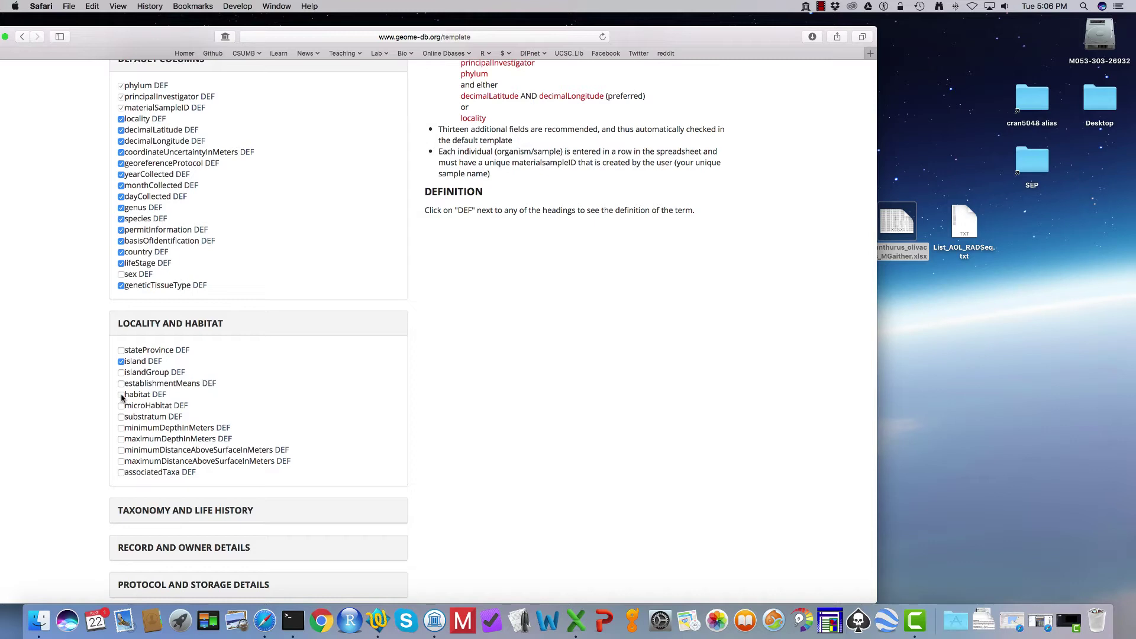
click(121, 428)
click(122, 440)
Read the habitat field's definition, then add the habitat column to the template.
click(159, 394)
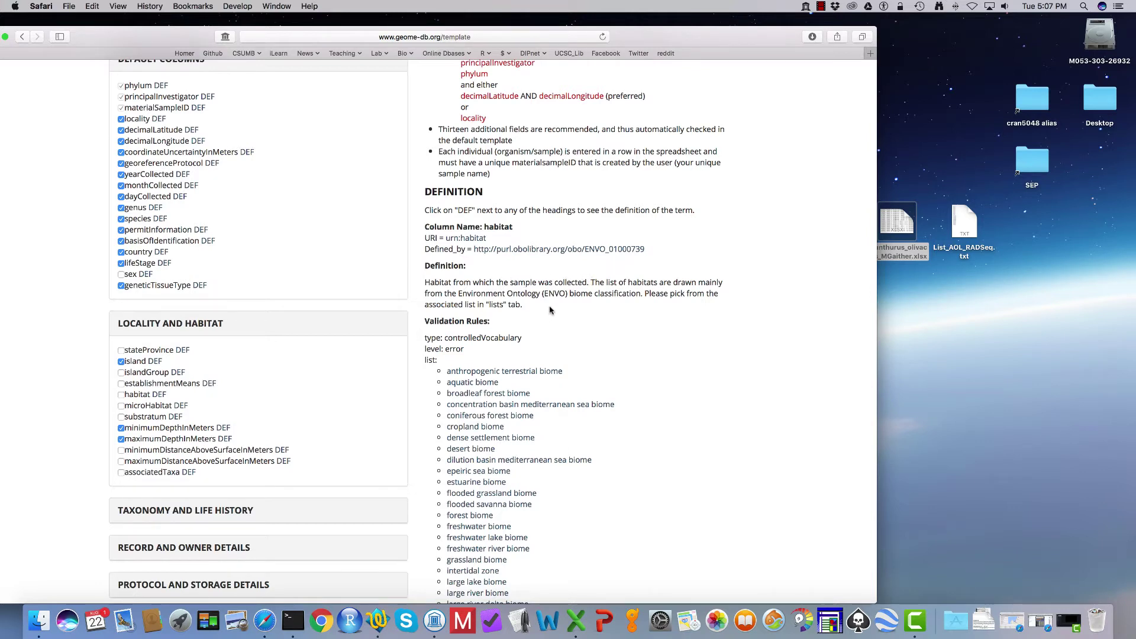
scroll(602, 343, down, 1)
scroll(603, 343, down, 20)
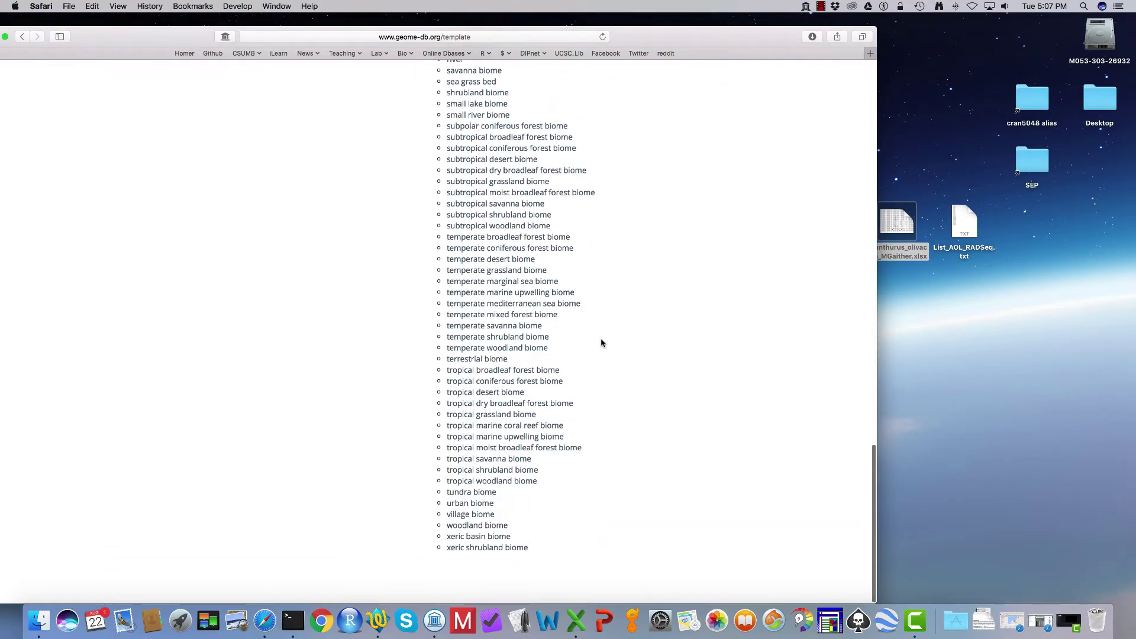
scroll(603, 344, up, 15)
scroll(601, 343, up, 10)
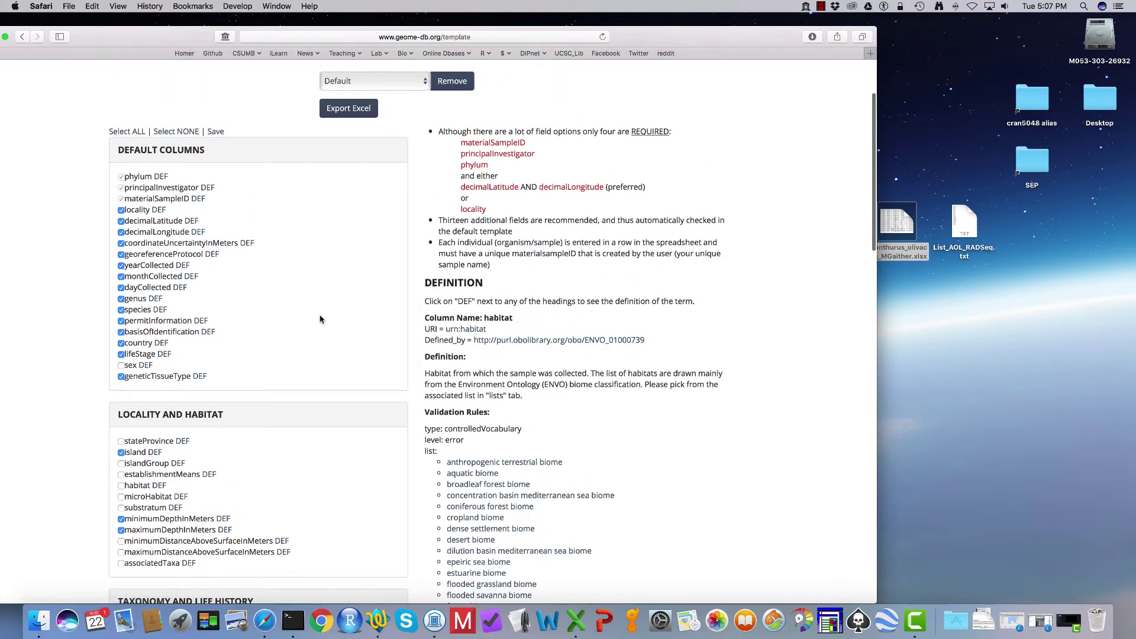
scroll(65, 371, down, 1)
scroll(65, 371, down, 3)
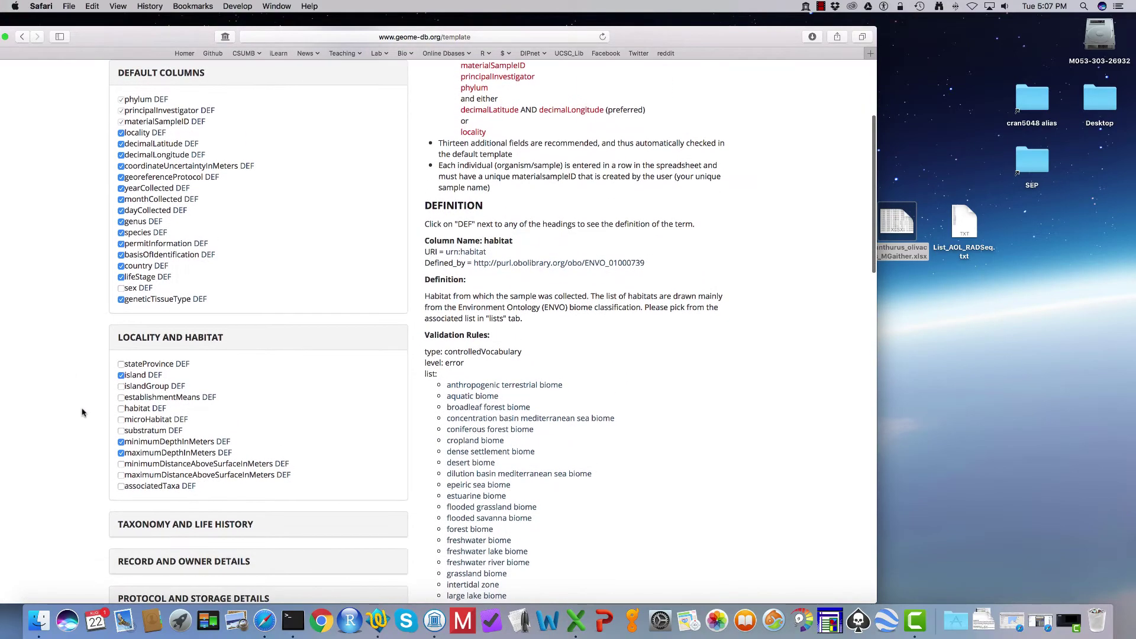
scroll(83, 409, down, 2)
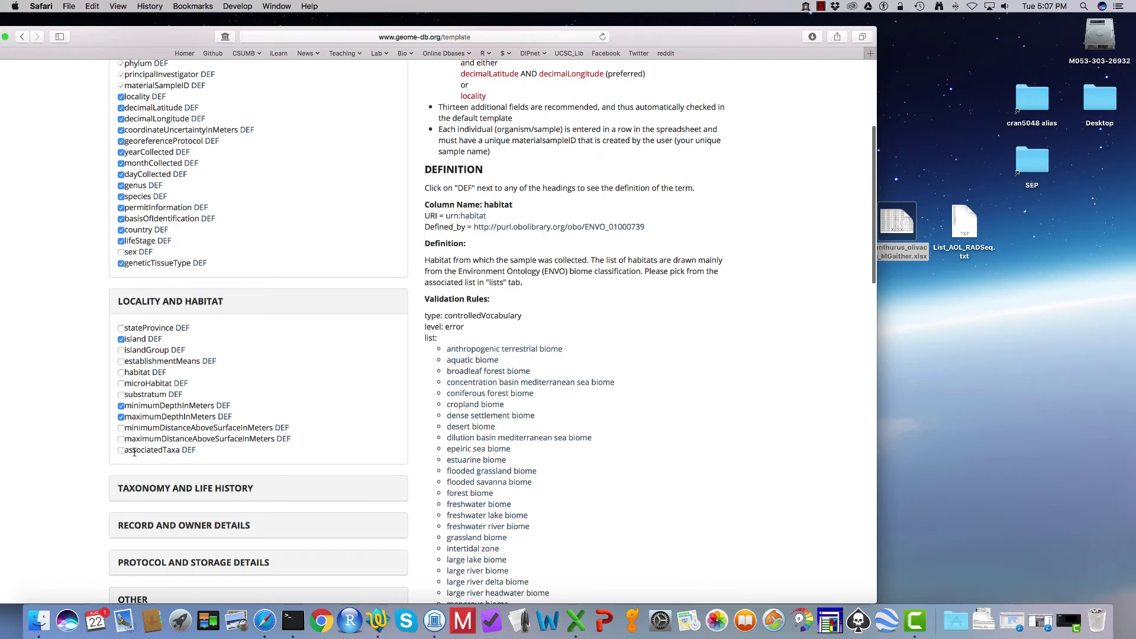
click(121, 373)
scroll(89, 375, down, 6)
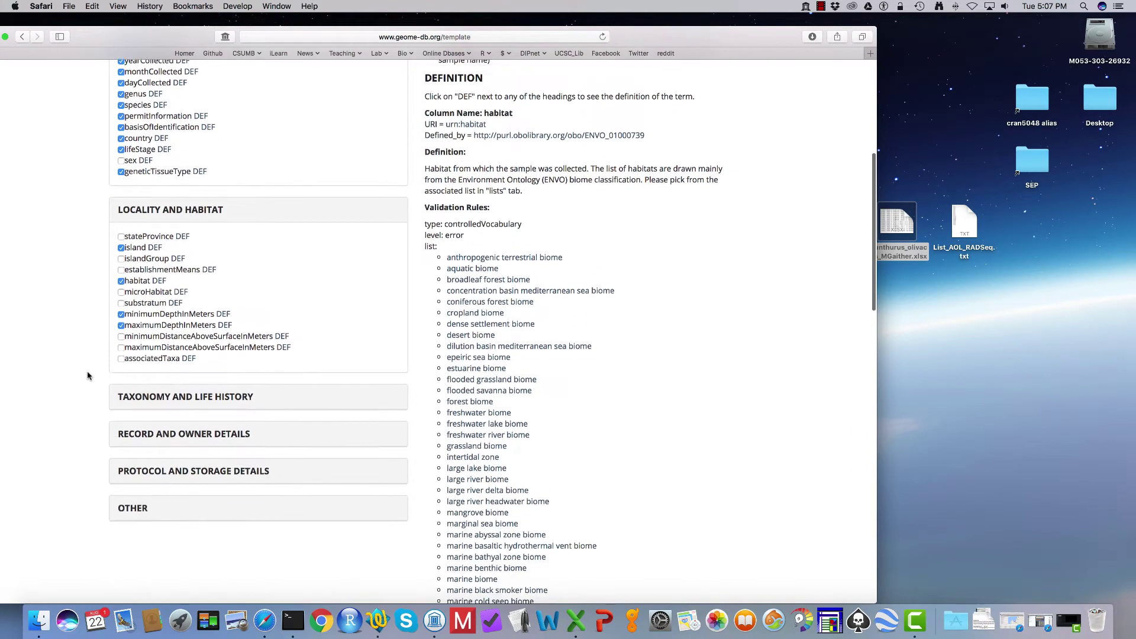
Add the Taxonomy columns class, order, family and wormsID.
click(189, 372)
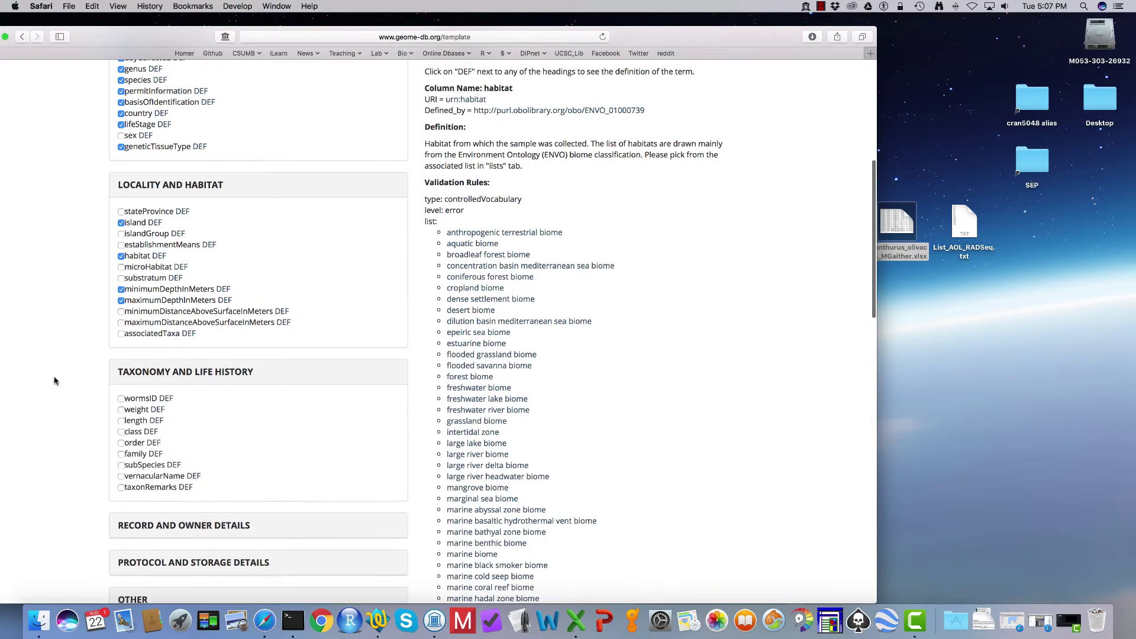
scroll(59, 384, down, 4)
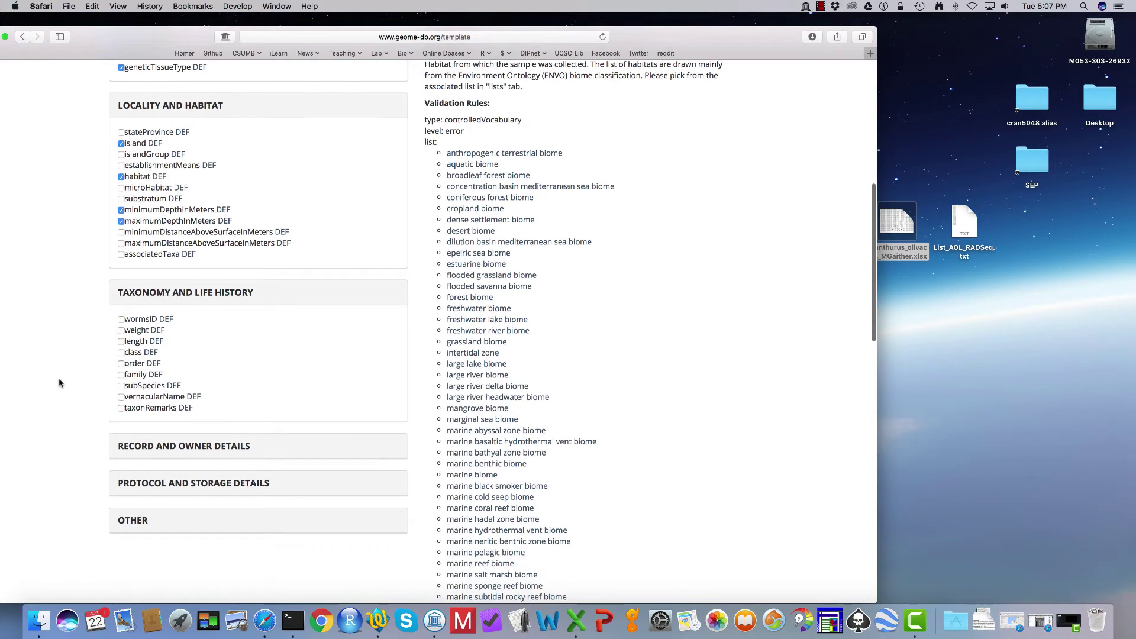
click(121, 353)
click(121, 364)
click(121, 374)
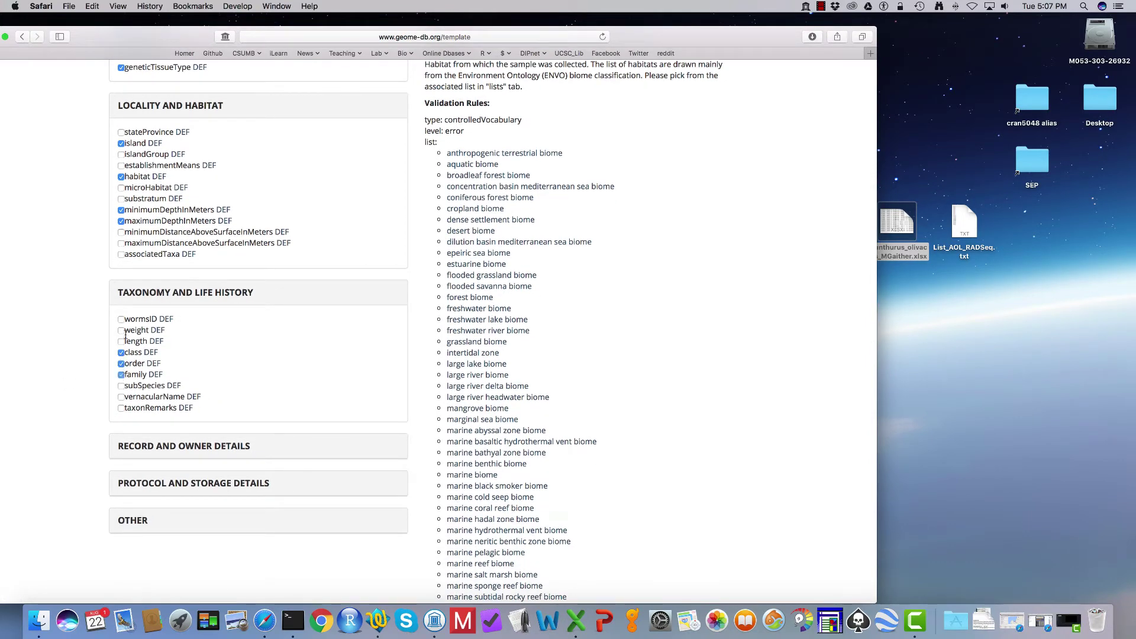
click(120, 320)
scroll(130, 342, down, 3)
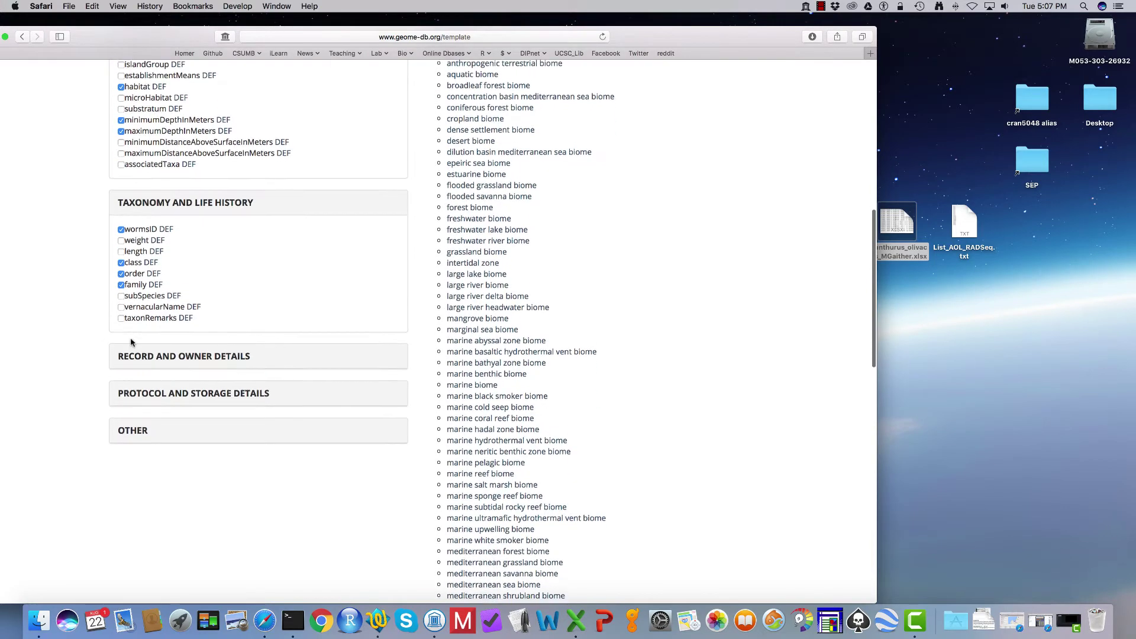
Add sampleOwnerInstitutionCode and fundingSource from Record and Owner.
click(131, 351)
scroll(88, 352, down, 2)
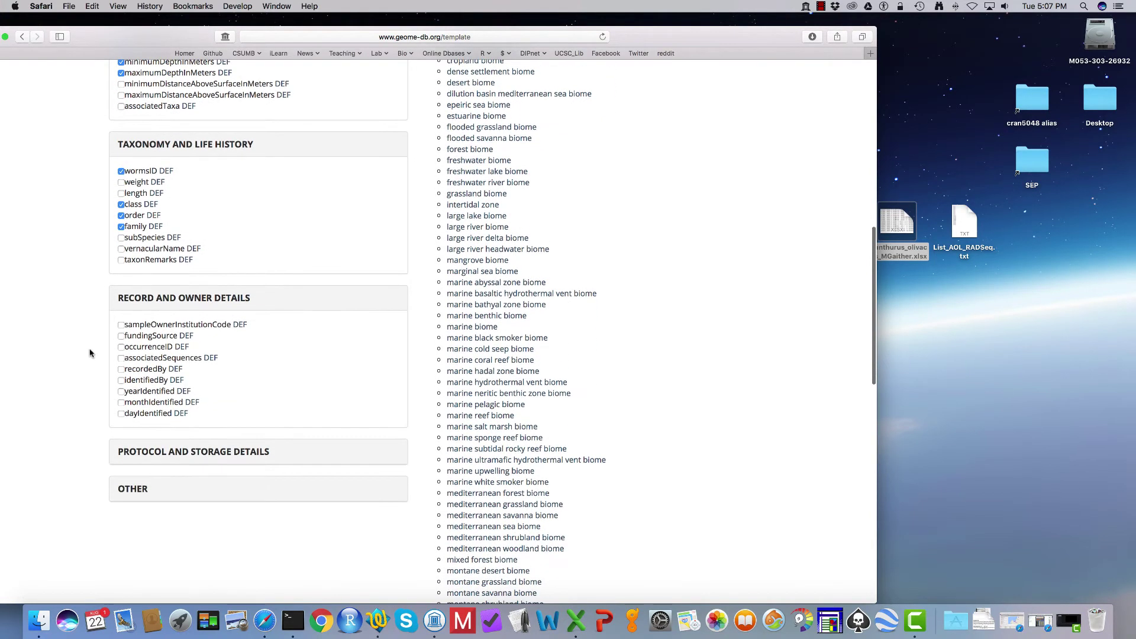
click(120, 325)
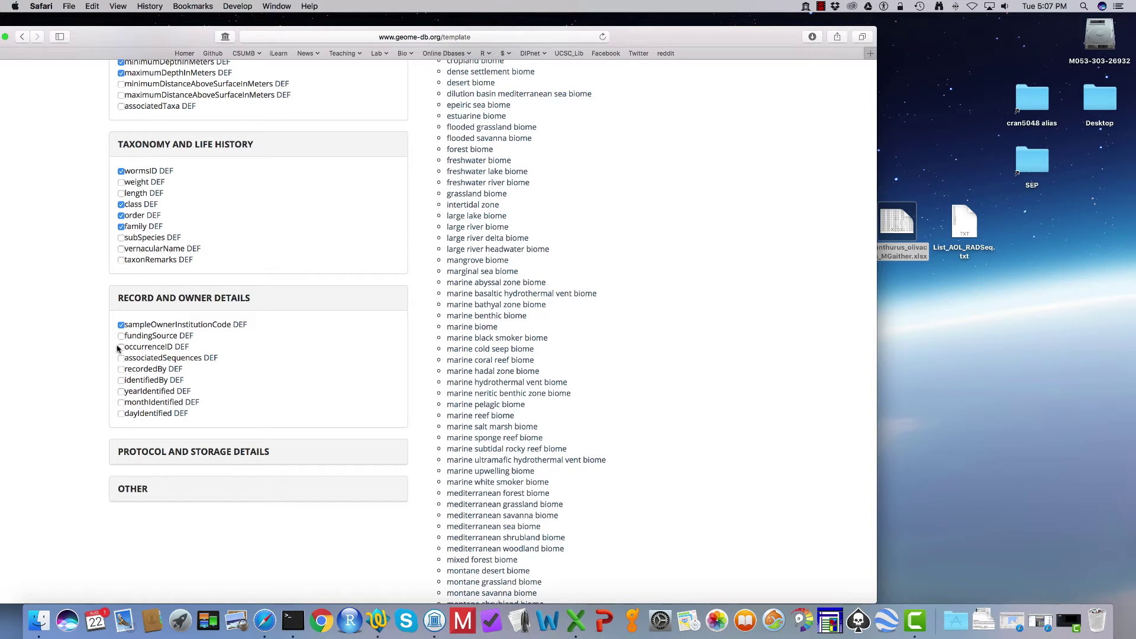
click(121, 336)
Add preservative from Protocol and Storage and associatedMedia from Other.
click(134, 452)
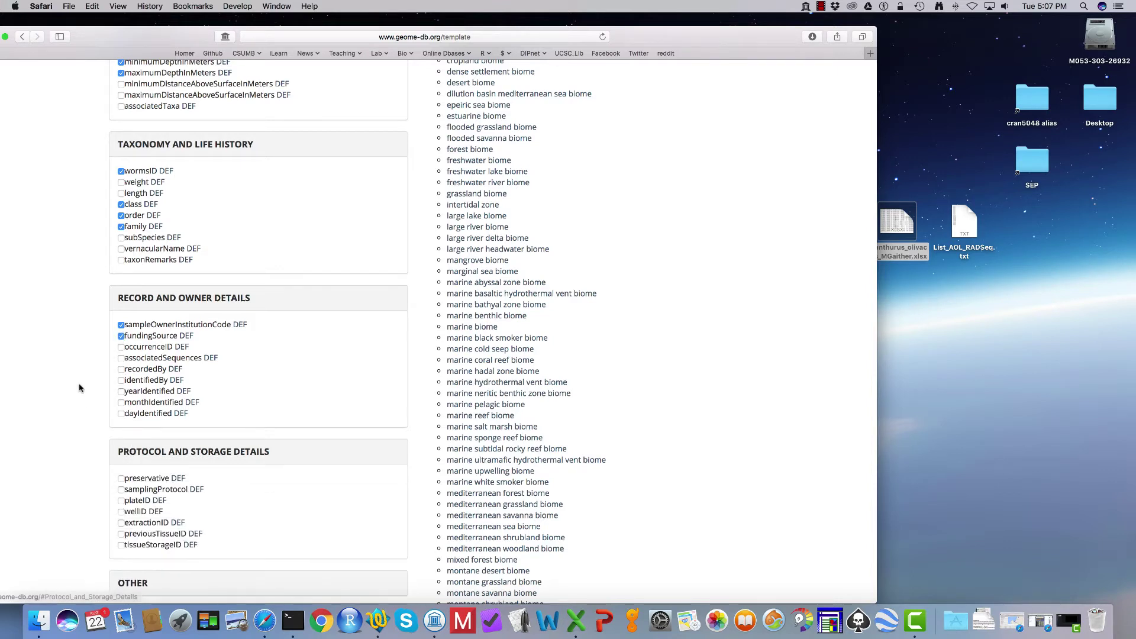
scroll(83, 385, down, 3)
click(121, 377)
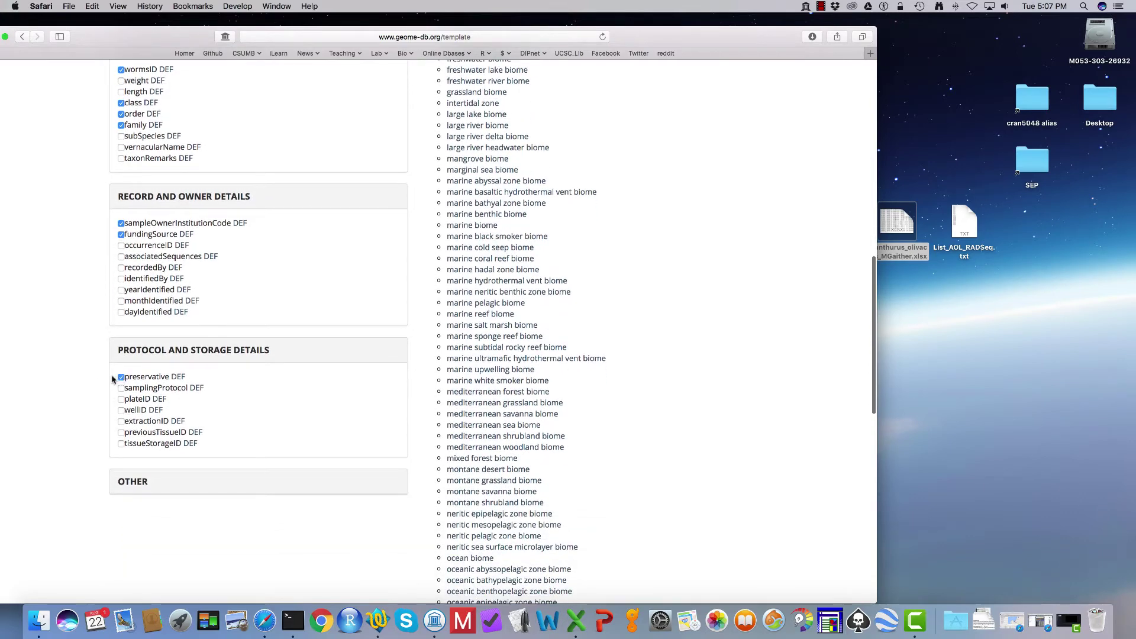
scroll(104, 377, down, 2)
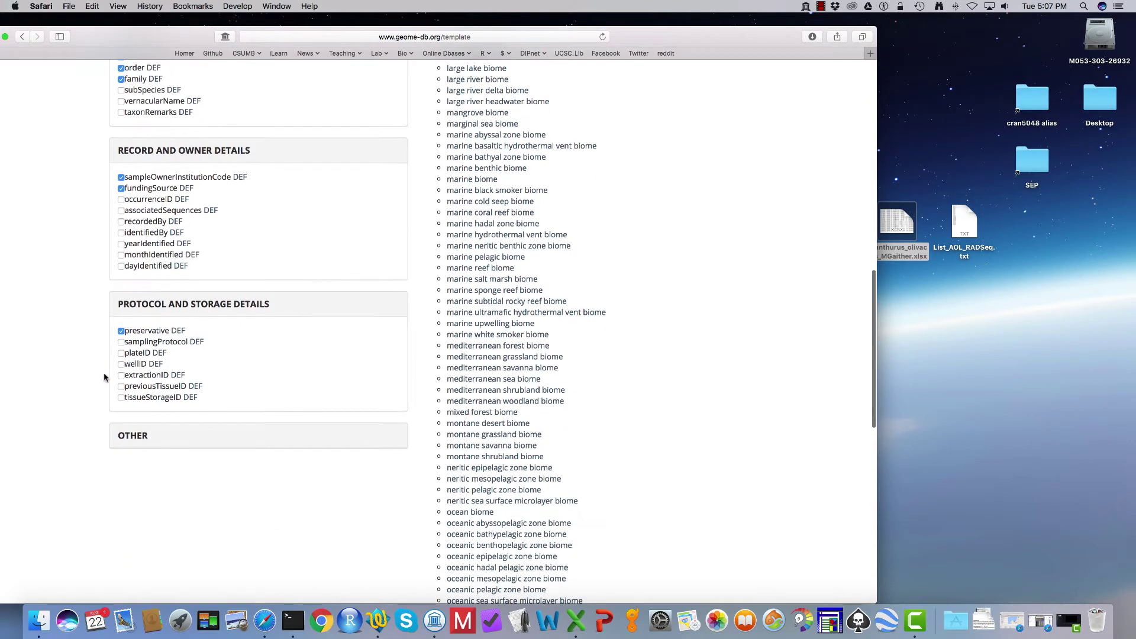
click(132, 436)
scroll(83, 394, down, 3)
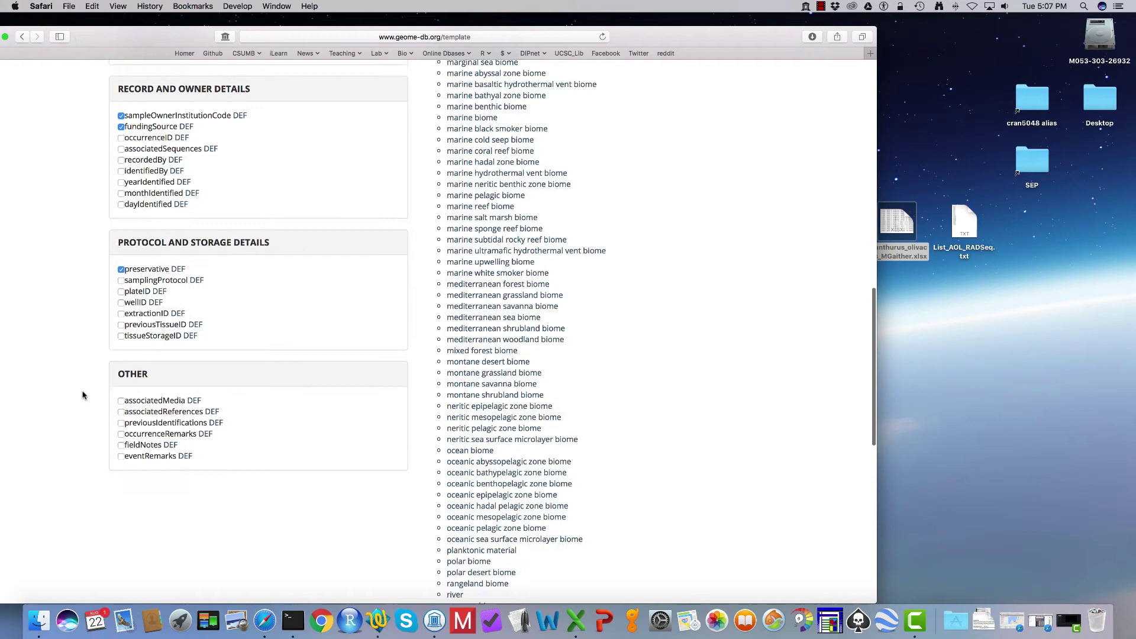
click(122, 399)
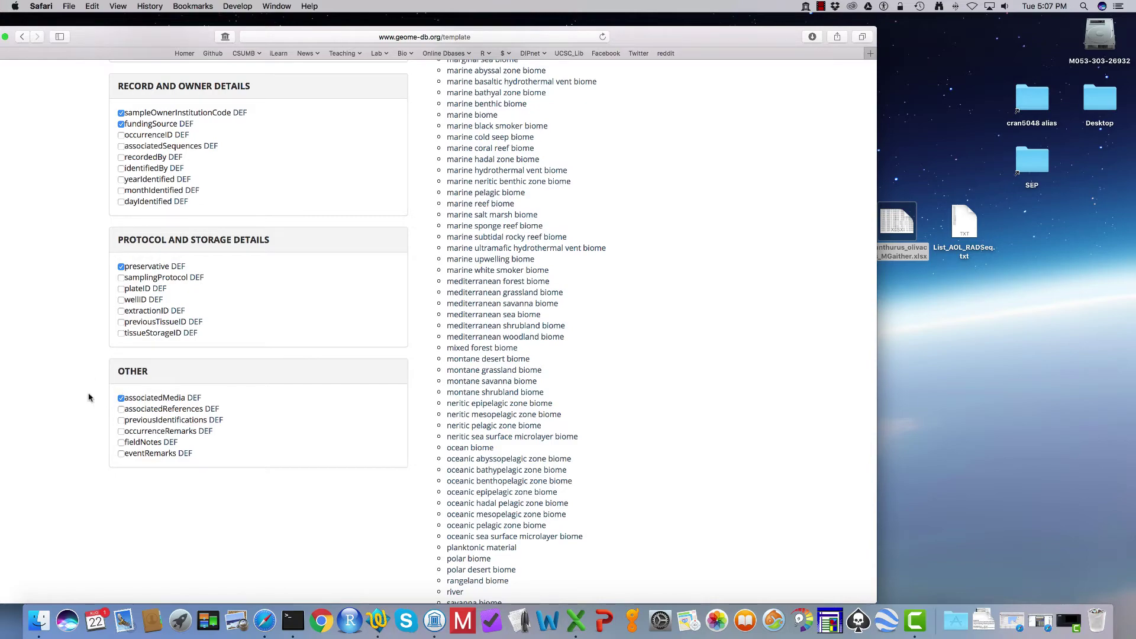
scroll(88, 397, up, 10)
scroll(88, 397, up, 5)
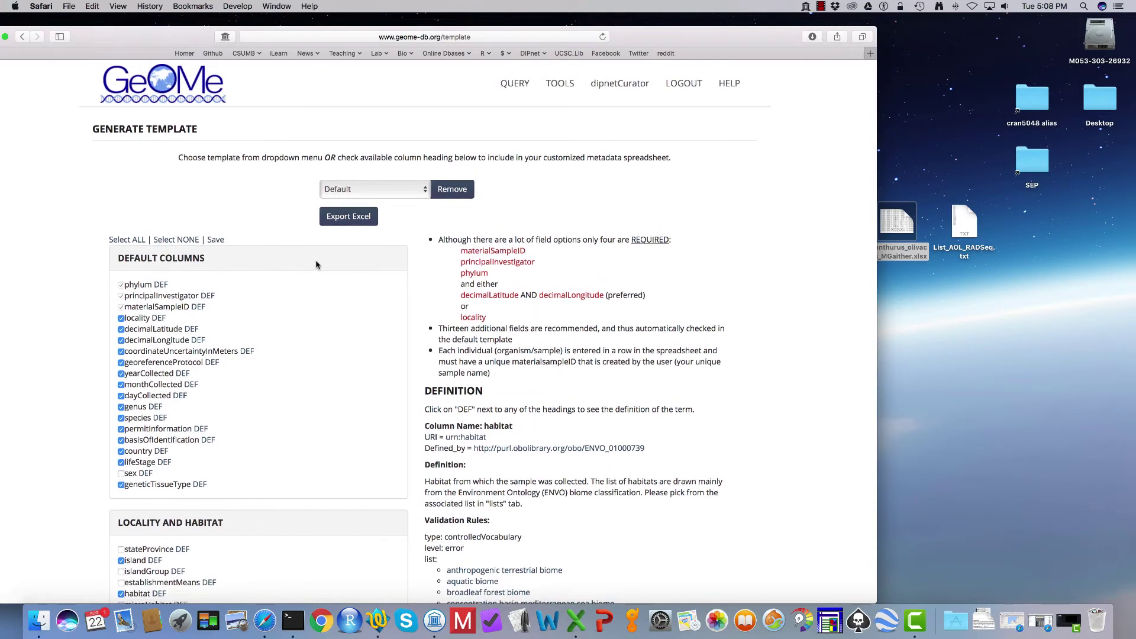
Export the template as DIPNet.49.xlsx and open the download in Excel.
click(345, 218)
click(966, 621)
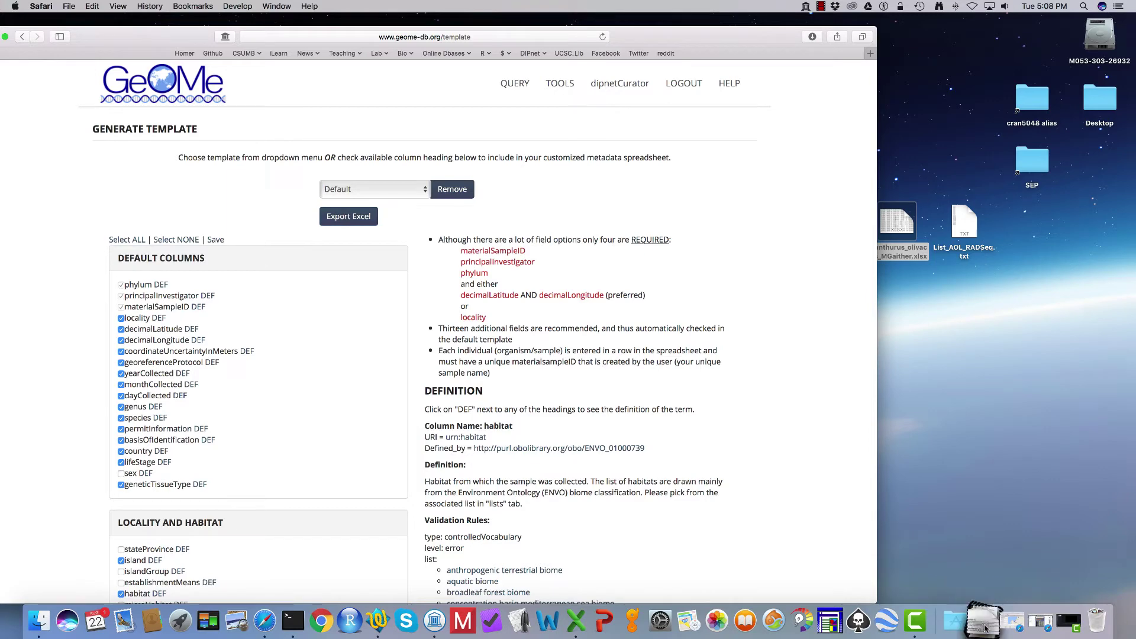
click(984, 581)
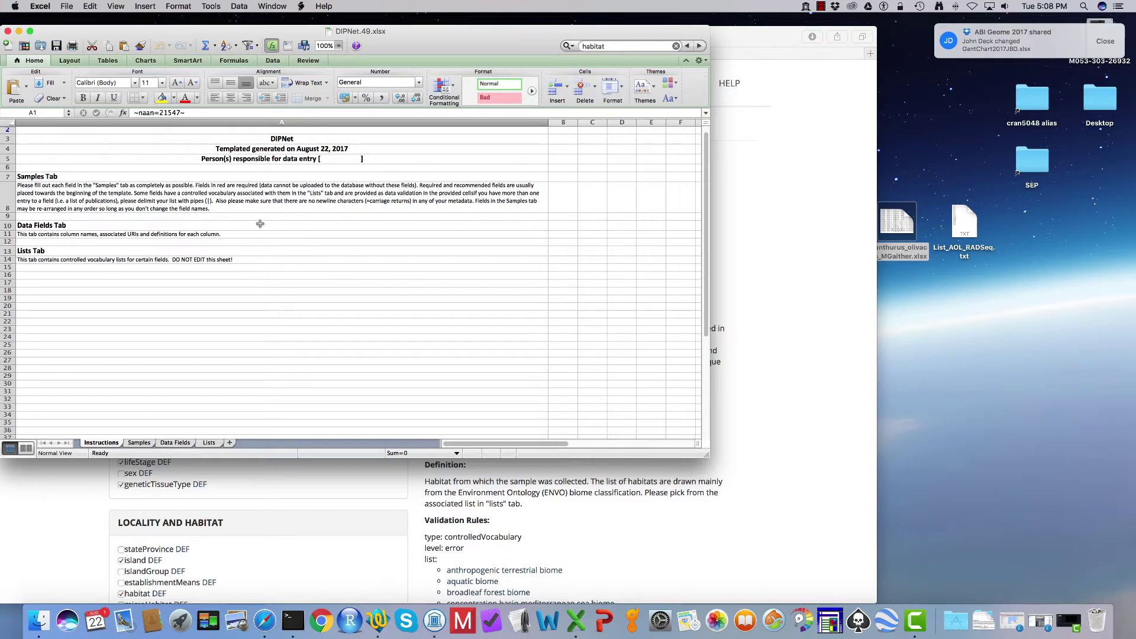
Read the Instructions sheet, then look over the Samples sheet's column headers.
click(94, 188)
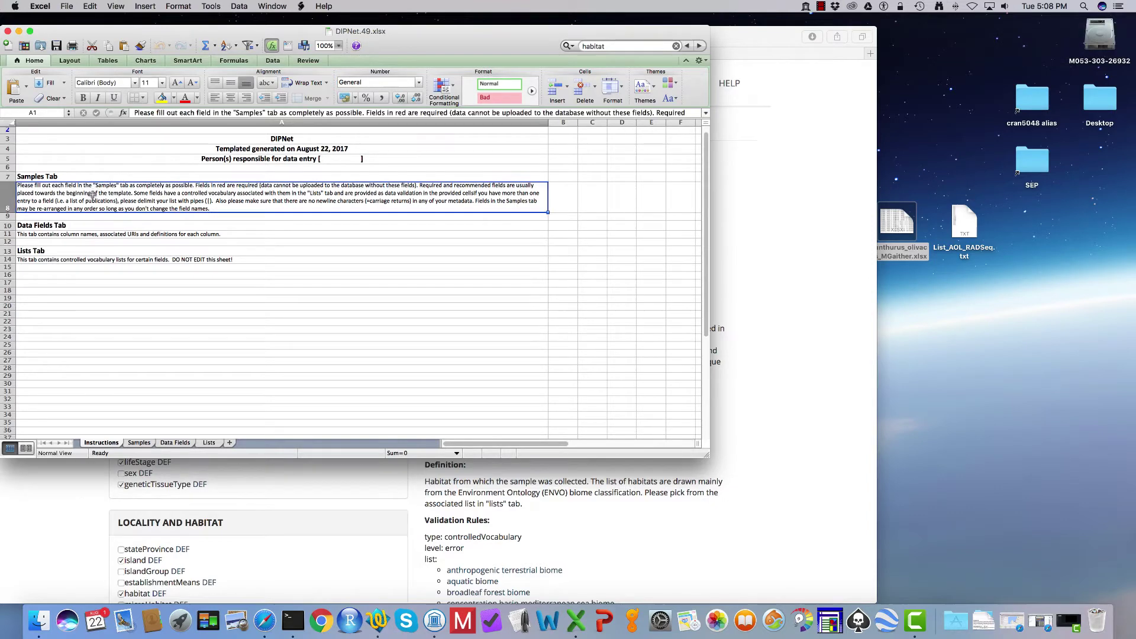
click(116, 234)
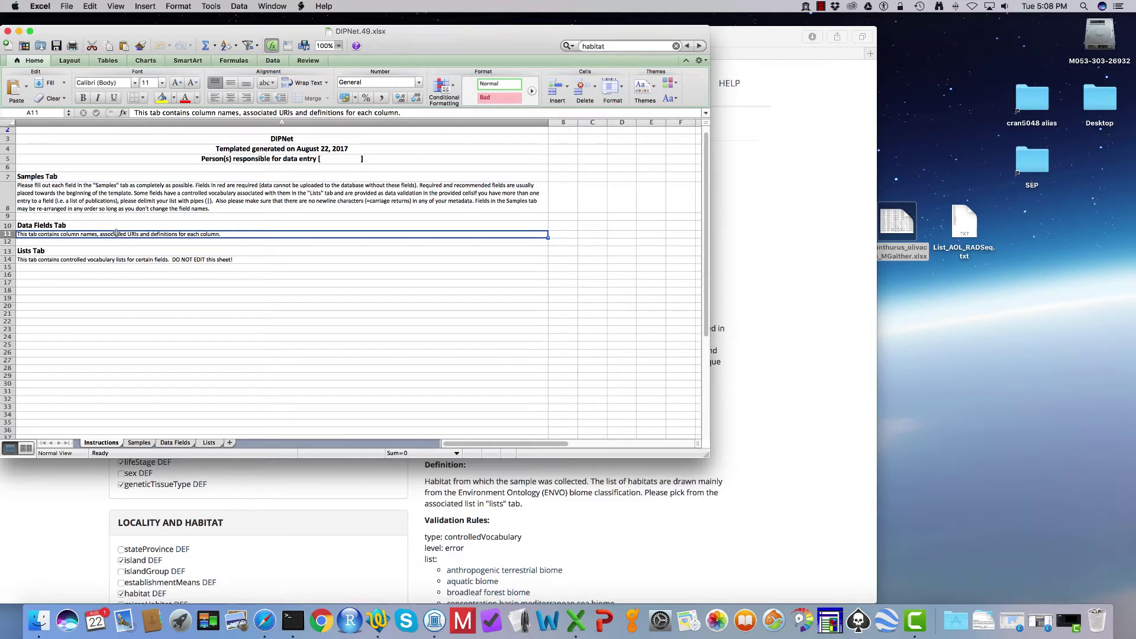
click(138, 444)
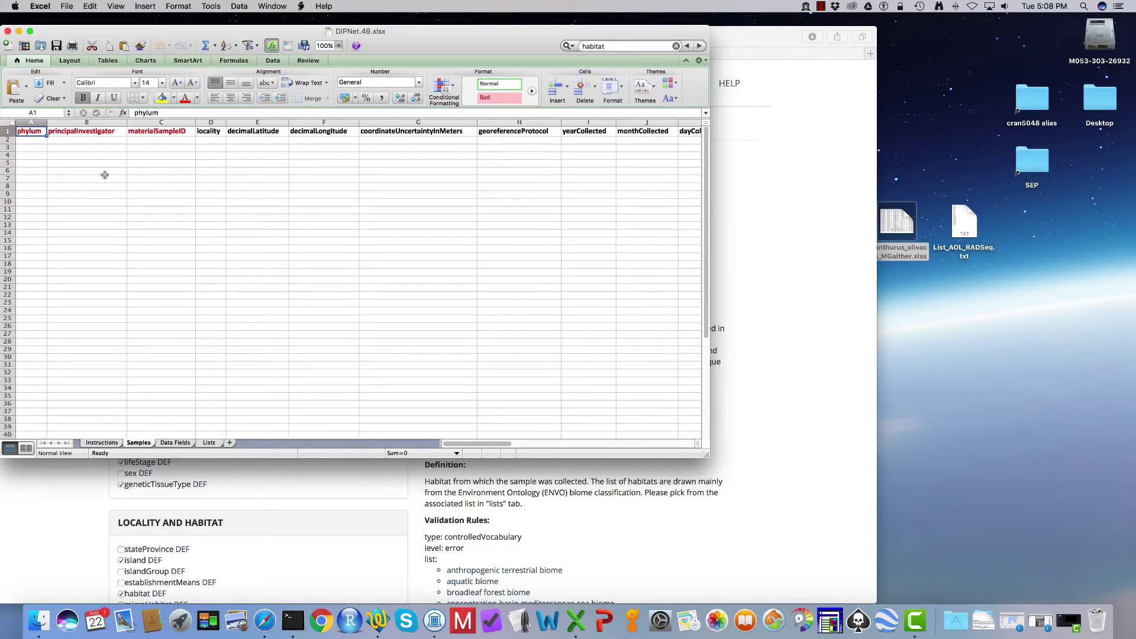
click(37, 139)
click(148, 140)
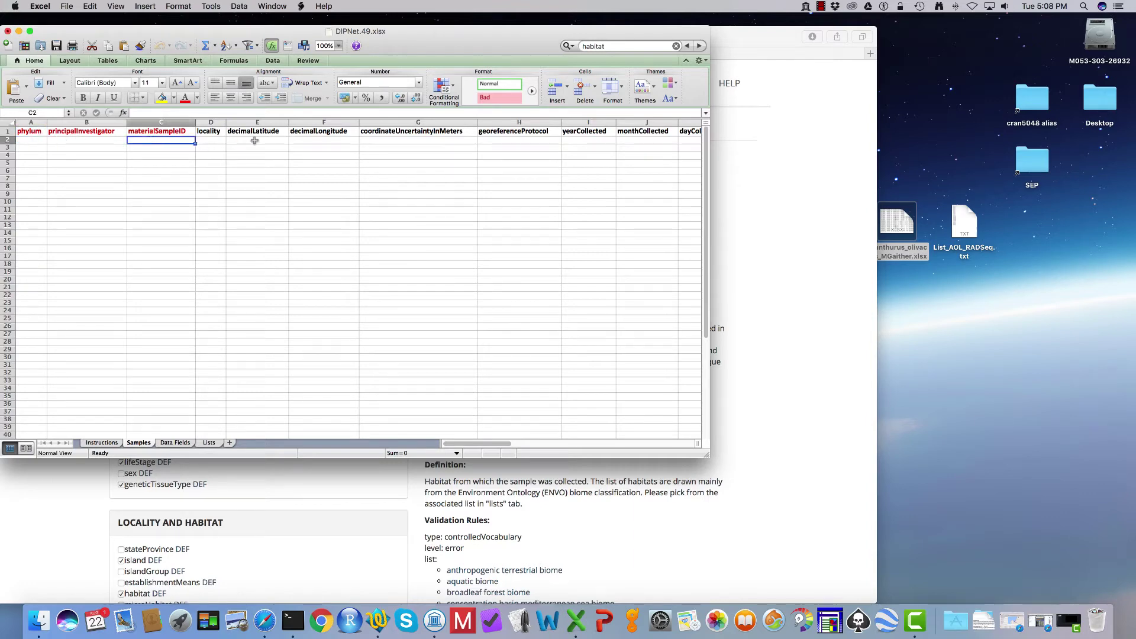
click(222, 140)
click(238, 140)
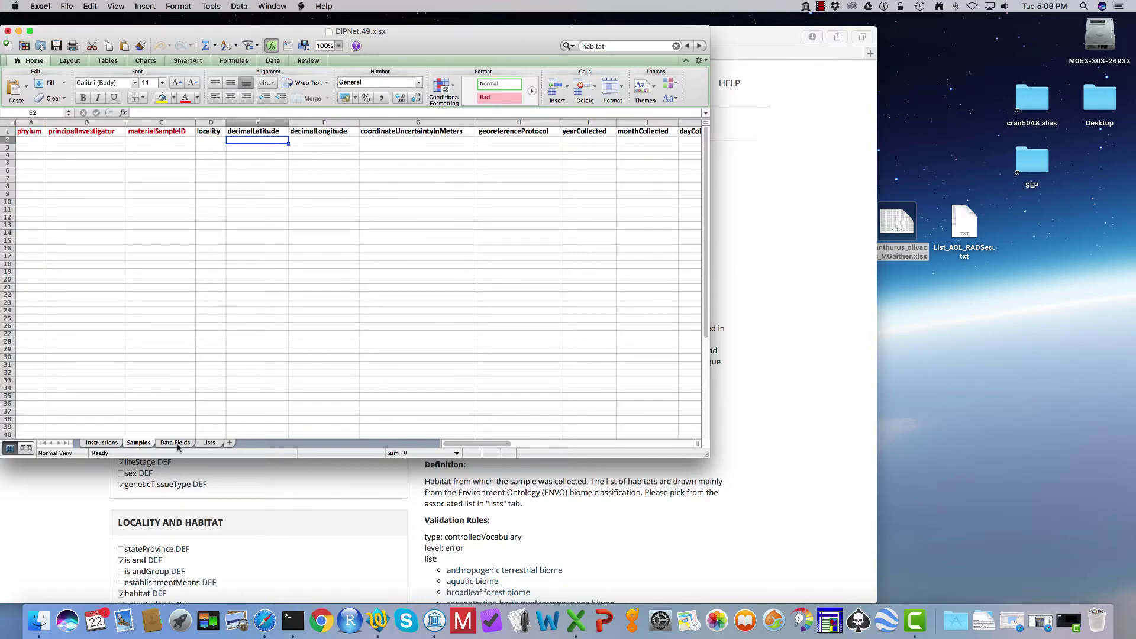
Browse the Data Fields and Lists sheets, then close the workbook without saving.
click(175, 442)
scroll(216, 183, down, 8)
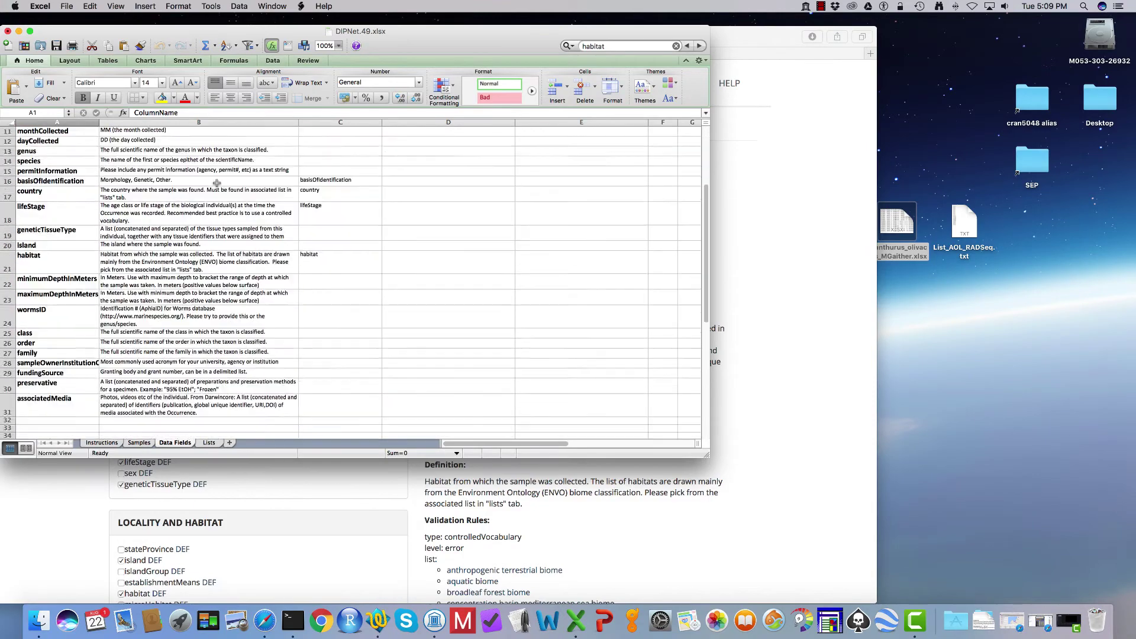
scroll(216, 182, up, 8)
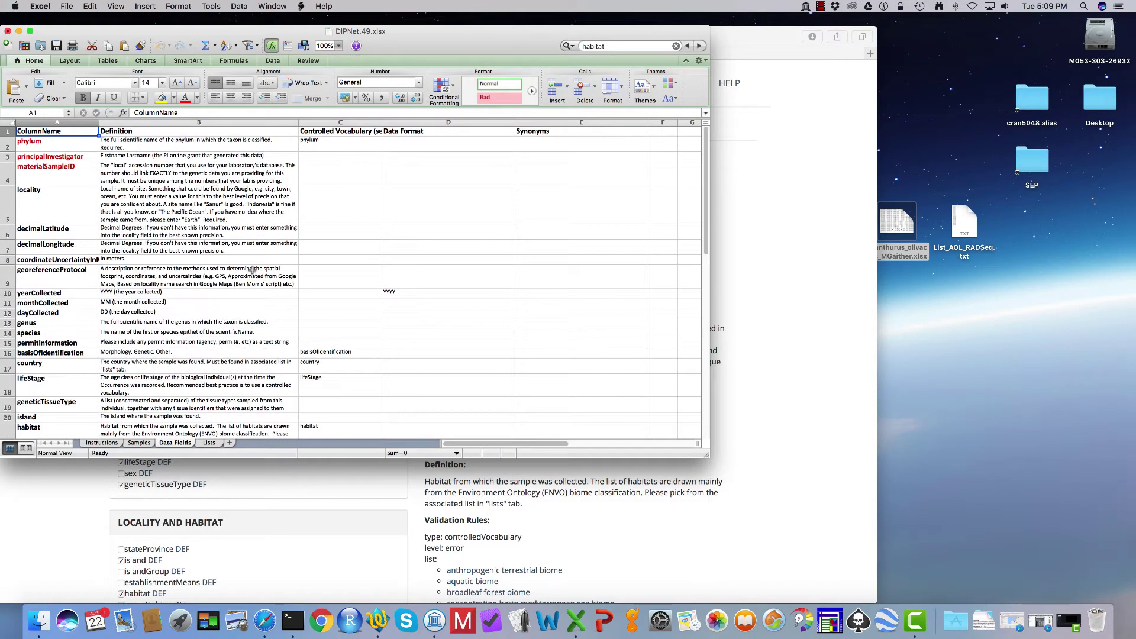
click(210, 443)
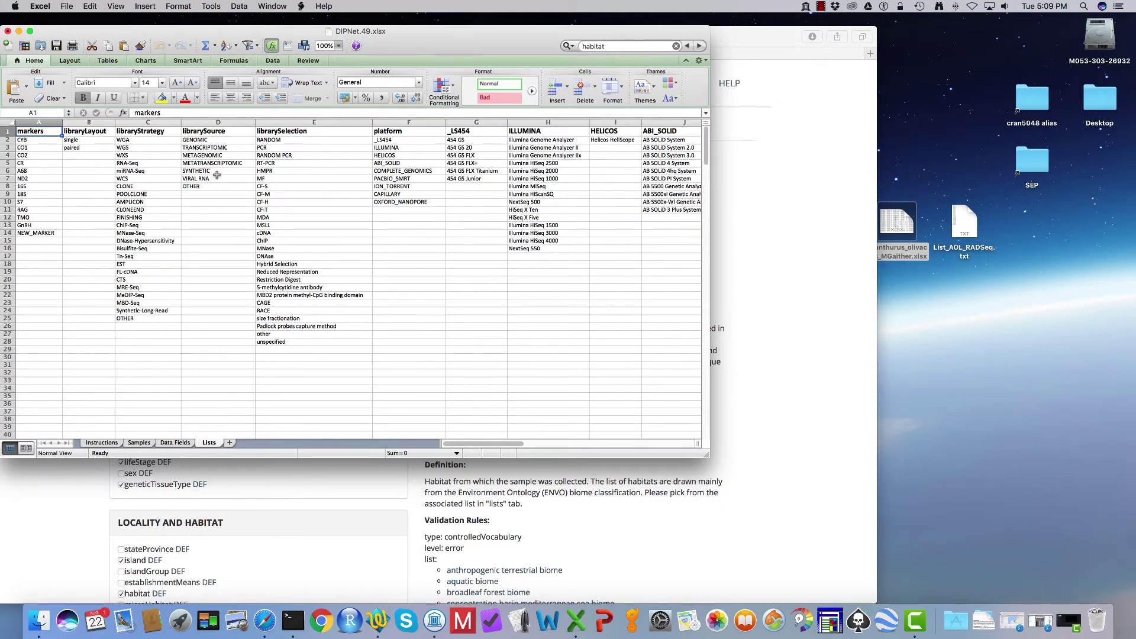
scroll(219, 175, right, 8)
scroll(216, 175, right, 8)
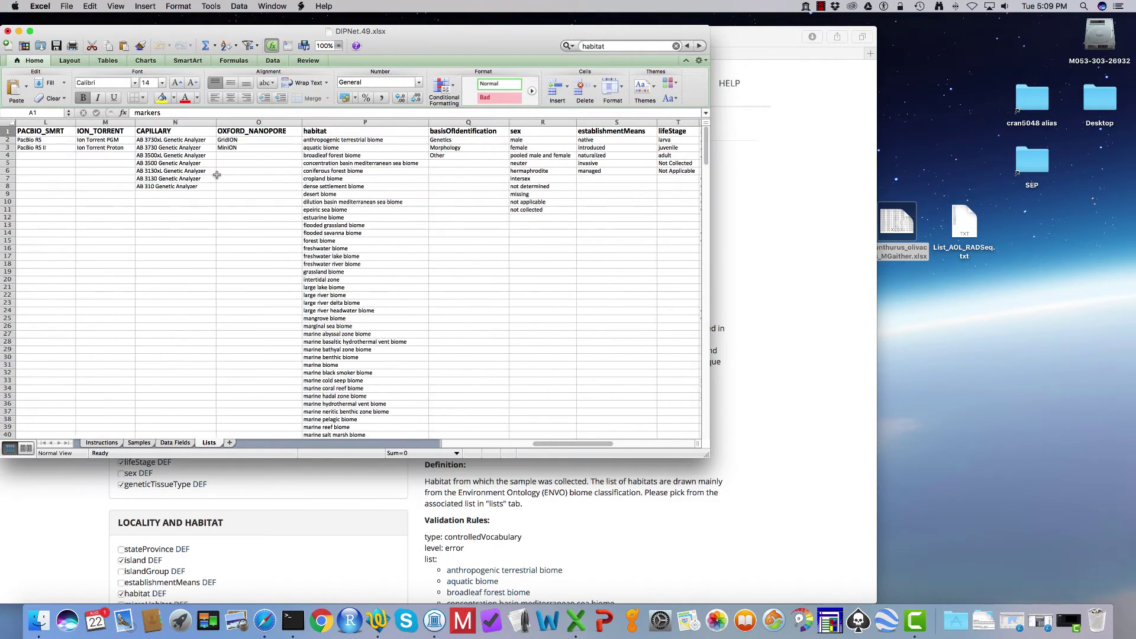
scroll(216, 175, left, 16)
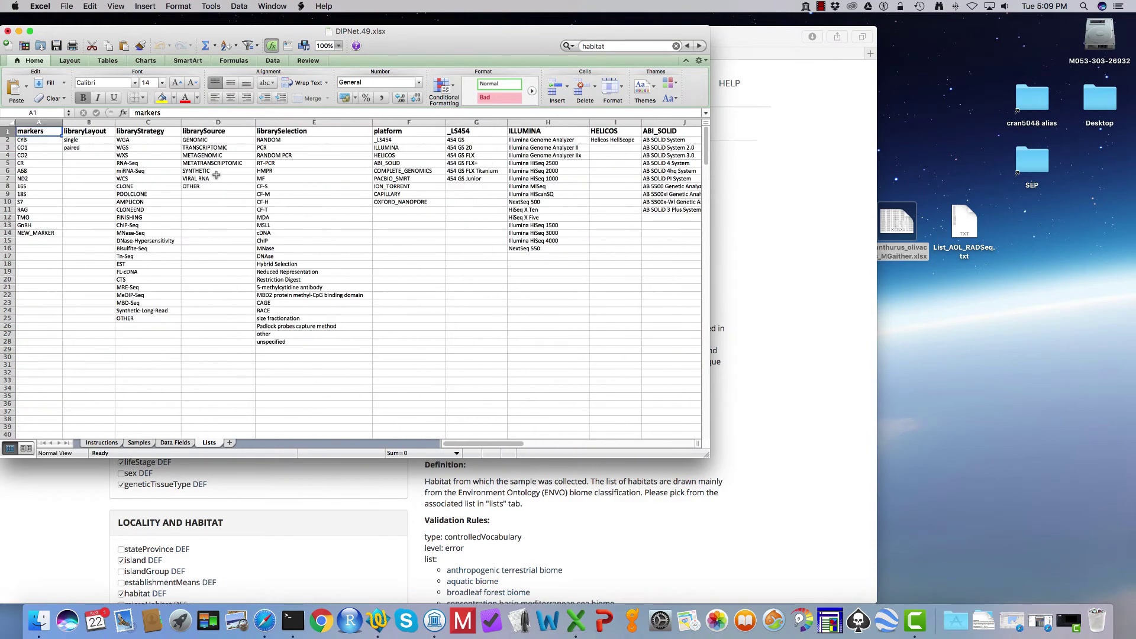
click(8, 30)
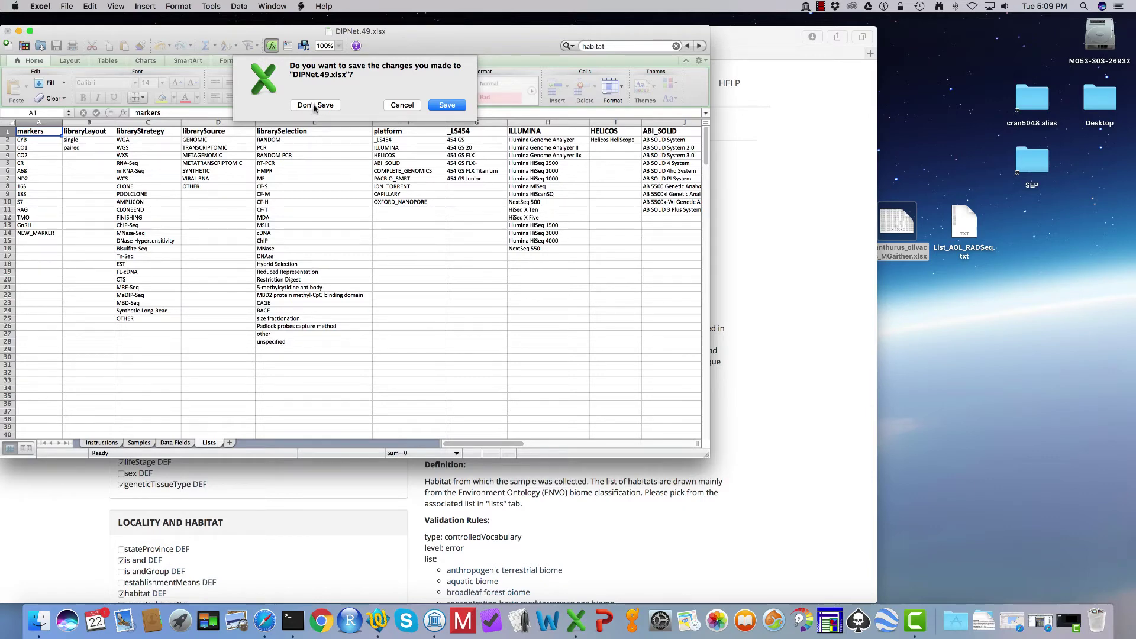
click(315, 106)
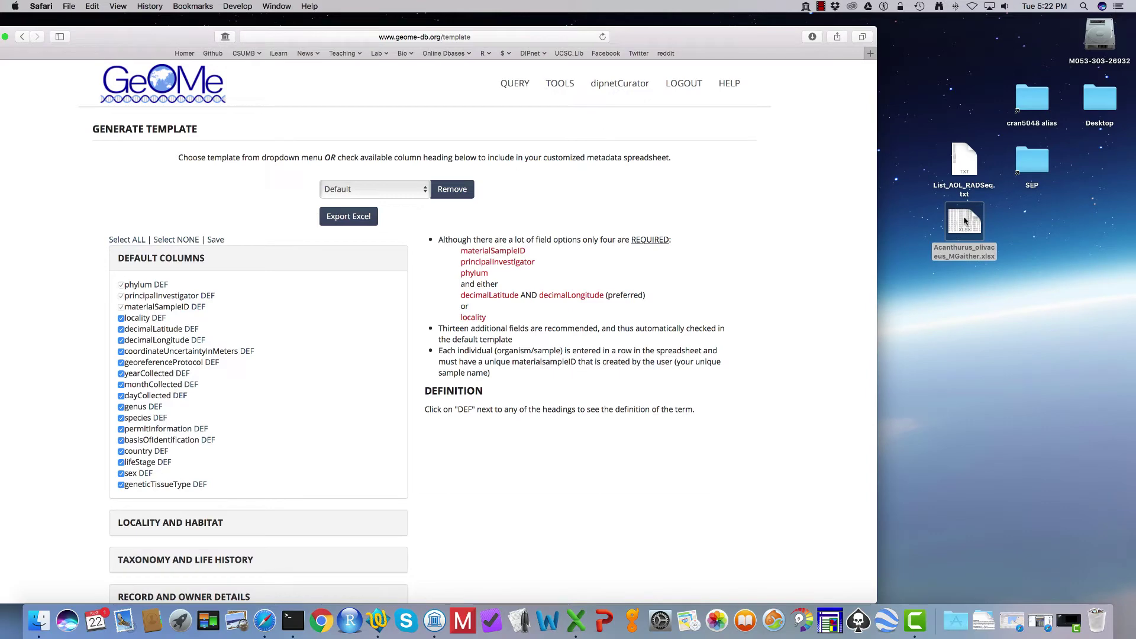
double_click(960, 225)
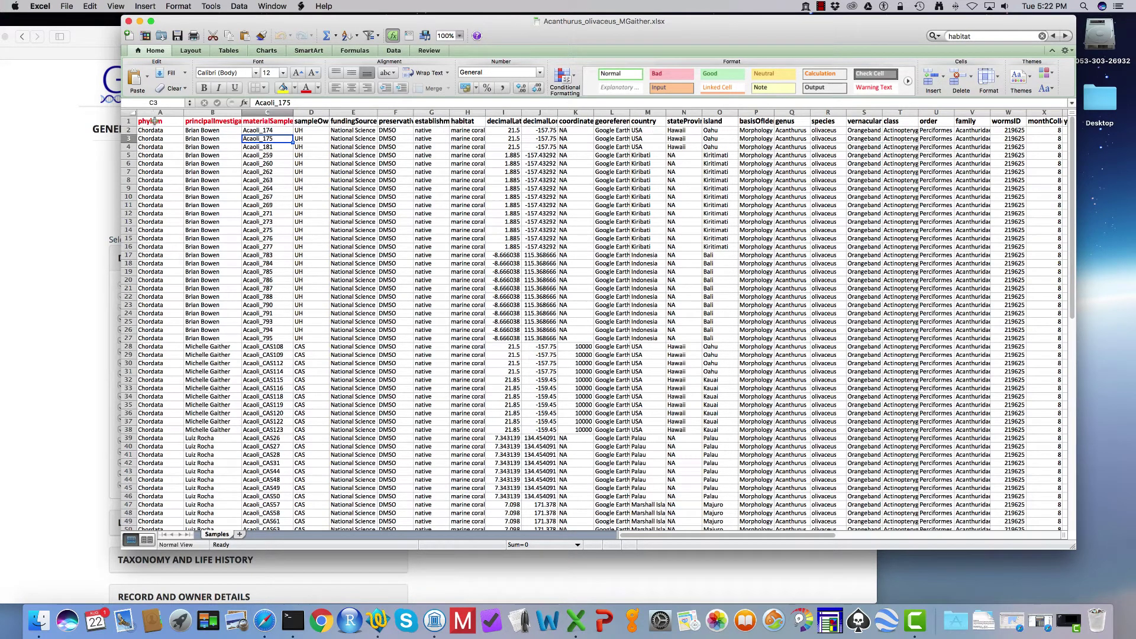
drag(155, 122, 264, 246)
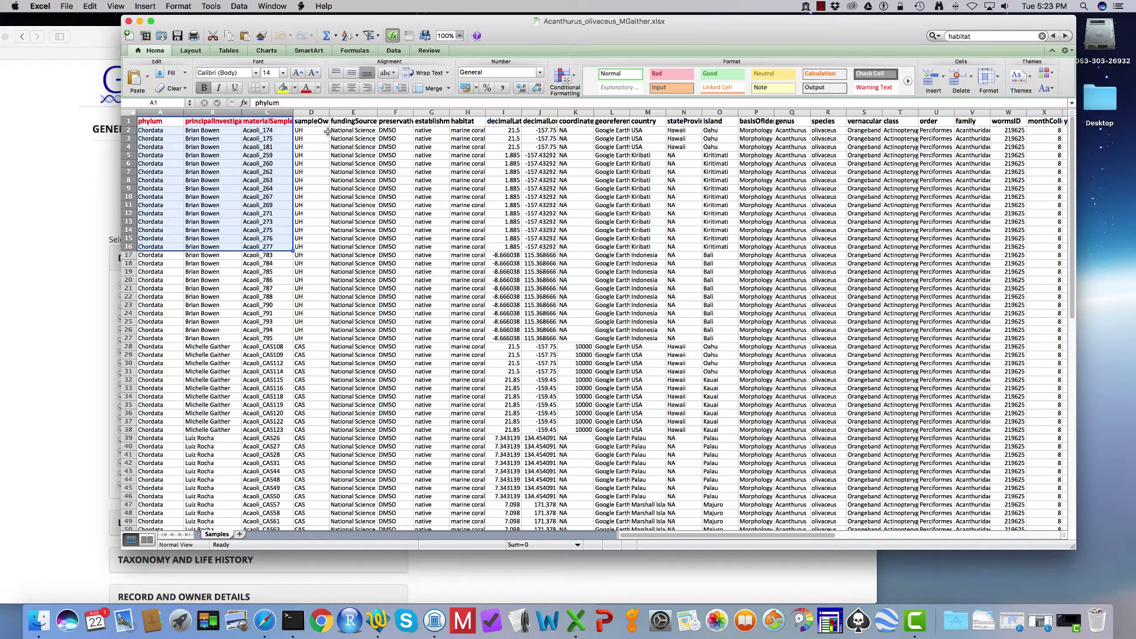
drag(310, 129, 592, 242)
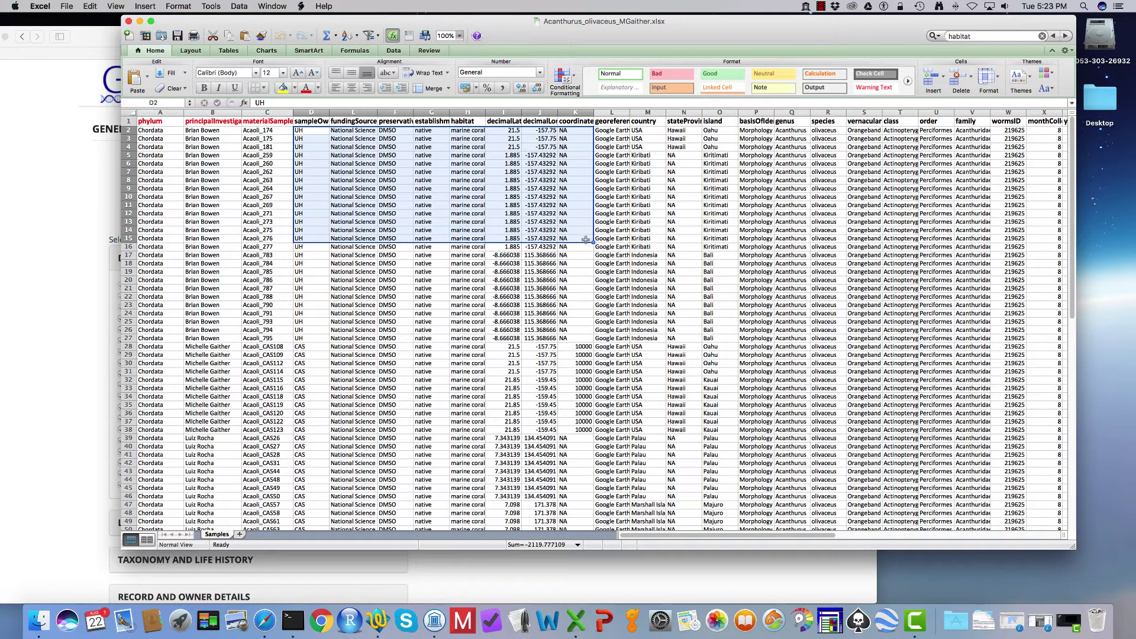
click(617, 197)
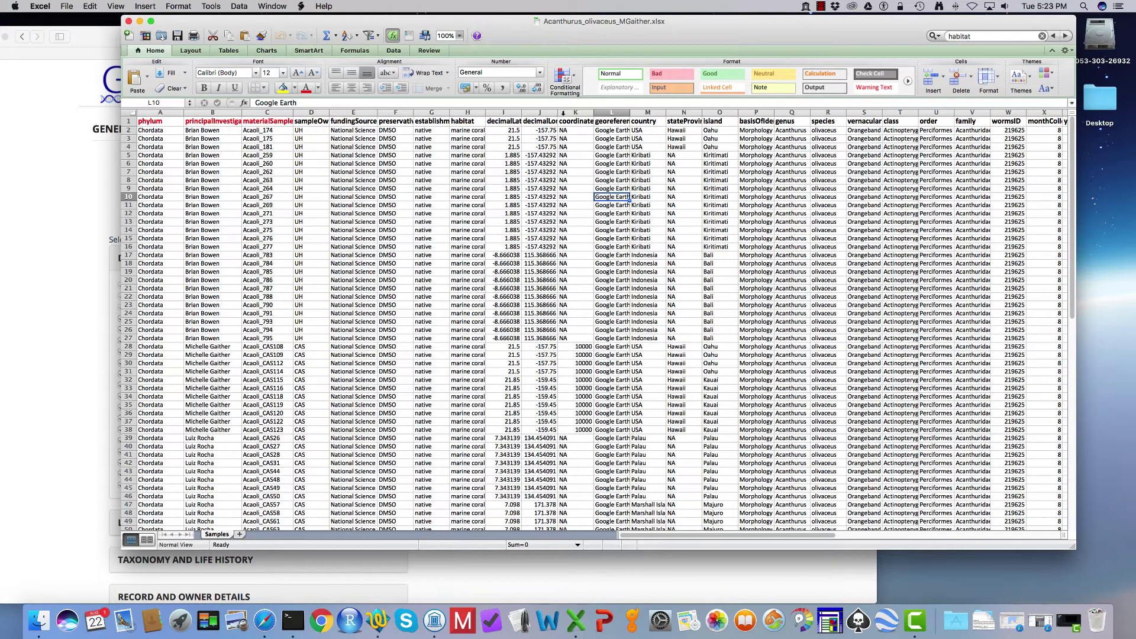
drag(592, 112, 682, 112)
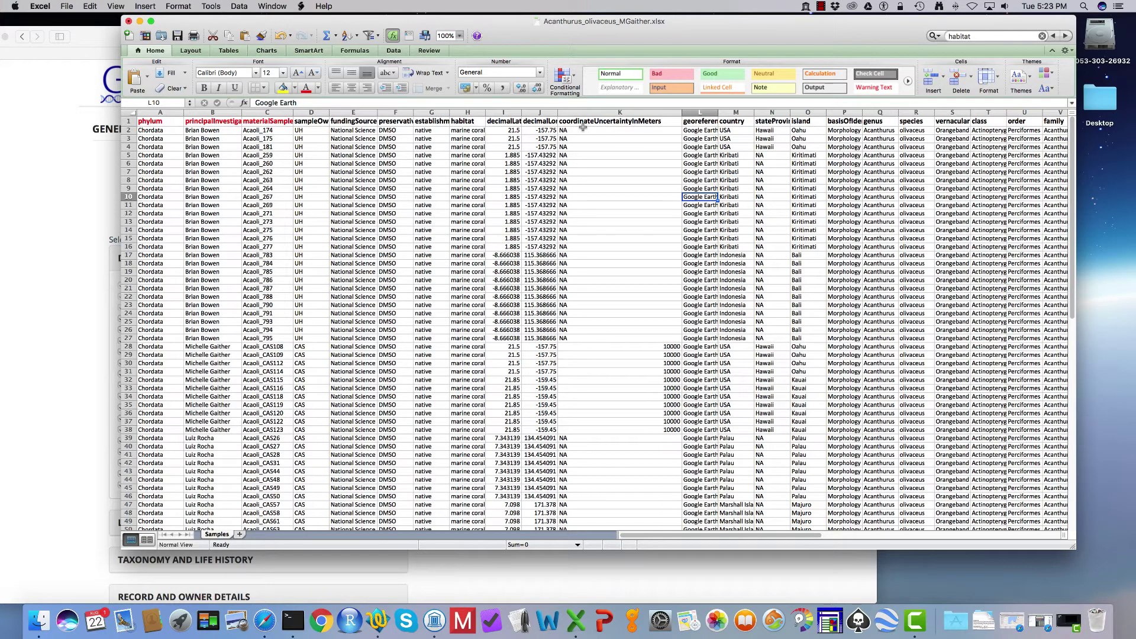
drag(583, 130, 588, 288)
click(128, 22)
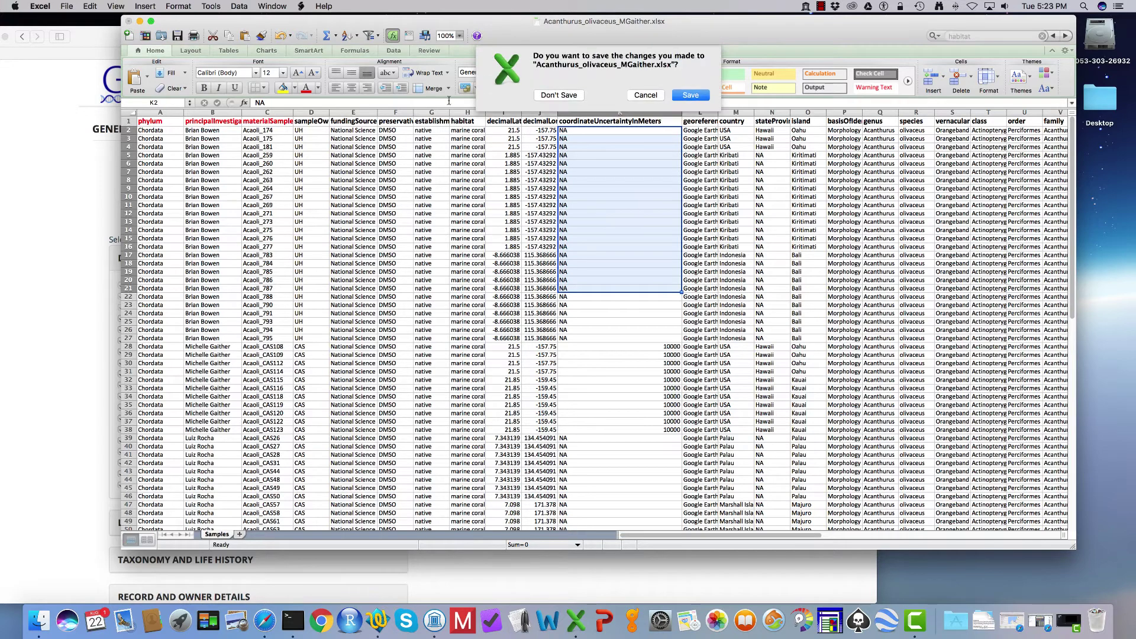
click(558, 95)
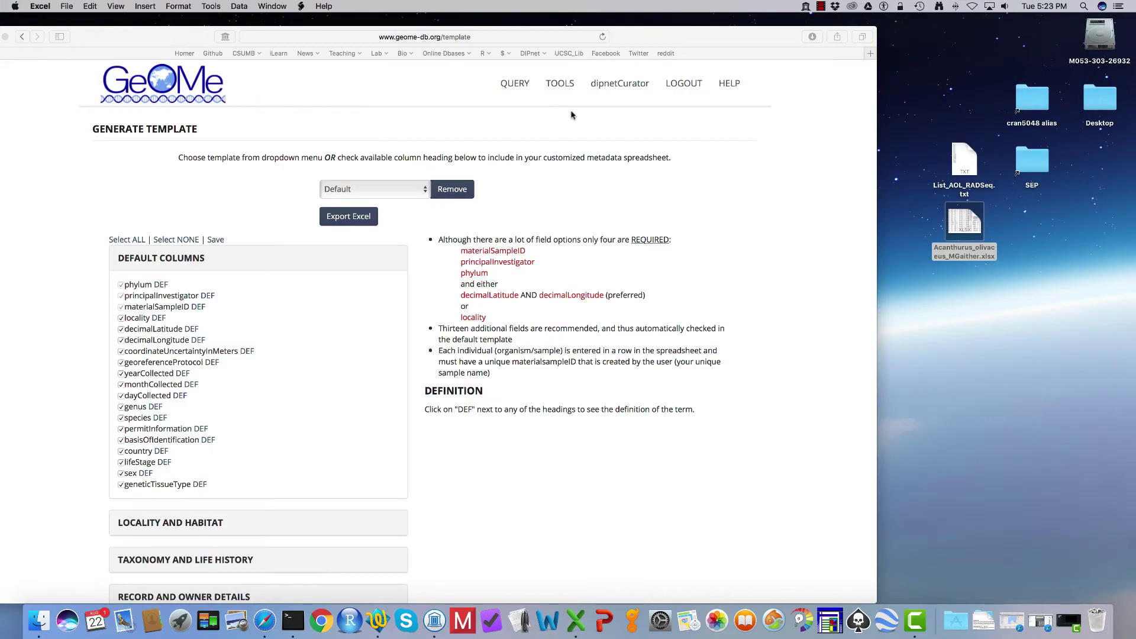
Open TOOLS > Validate and load the Acanthurus olivaceus metadata xlsx.
click(562, 86)
click(564, 135)
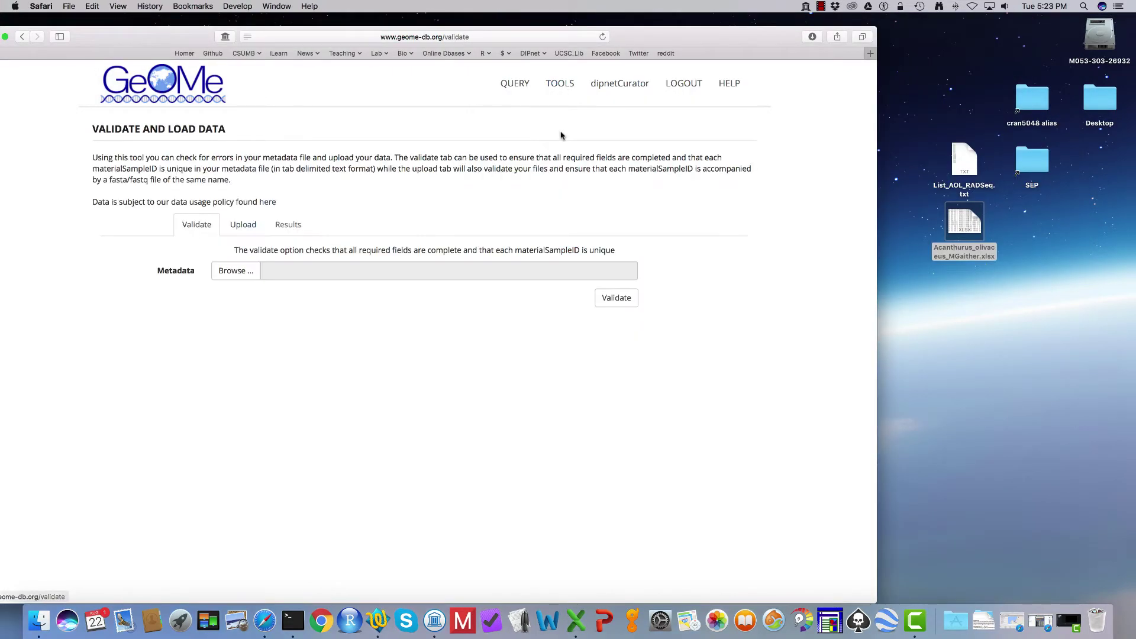
click(246, 276)
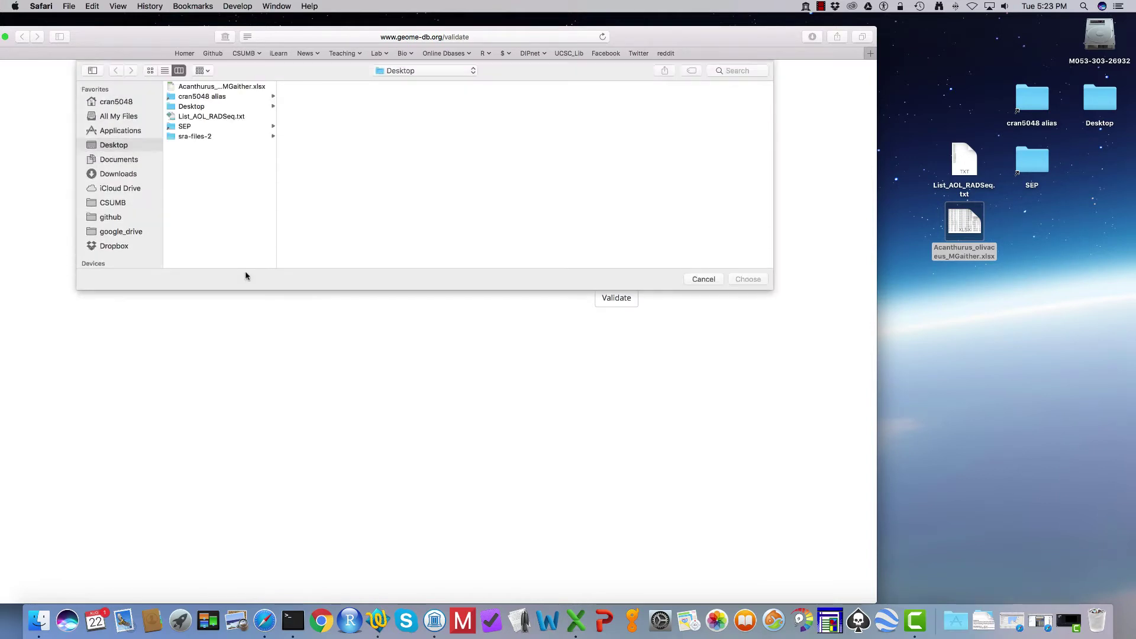
double_click(219, 87)
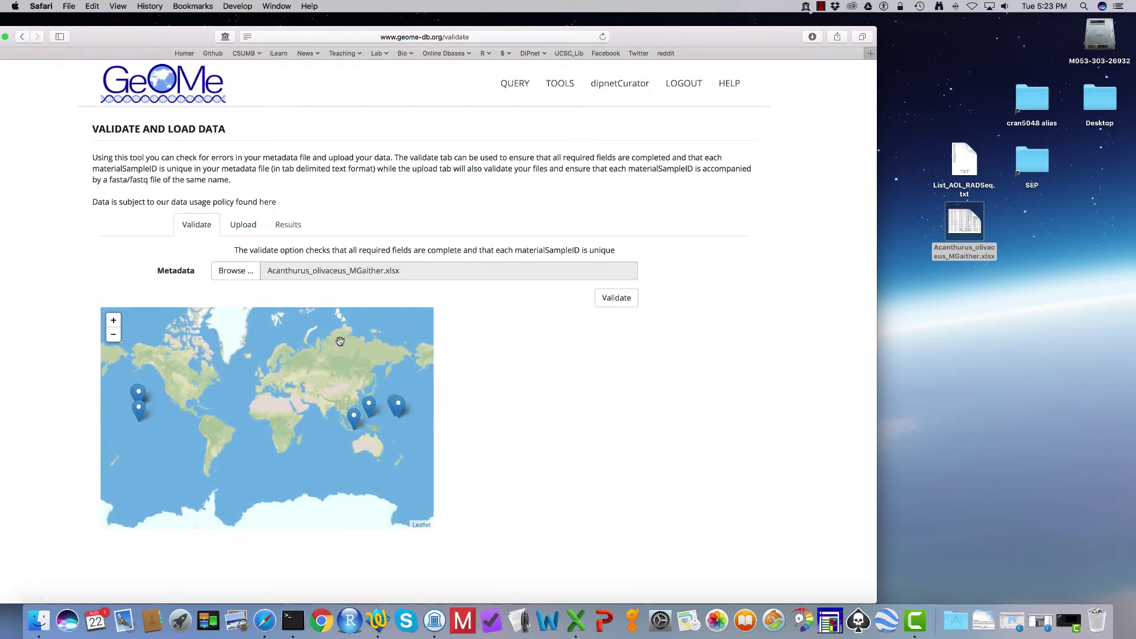
Inspect sample pins around Southeast Asia and the western Pacific, then run validation.
drag(370, 370, 336, 373)
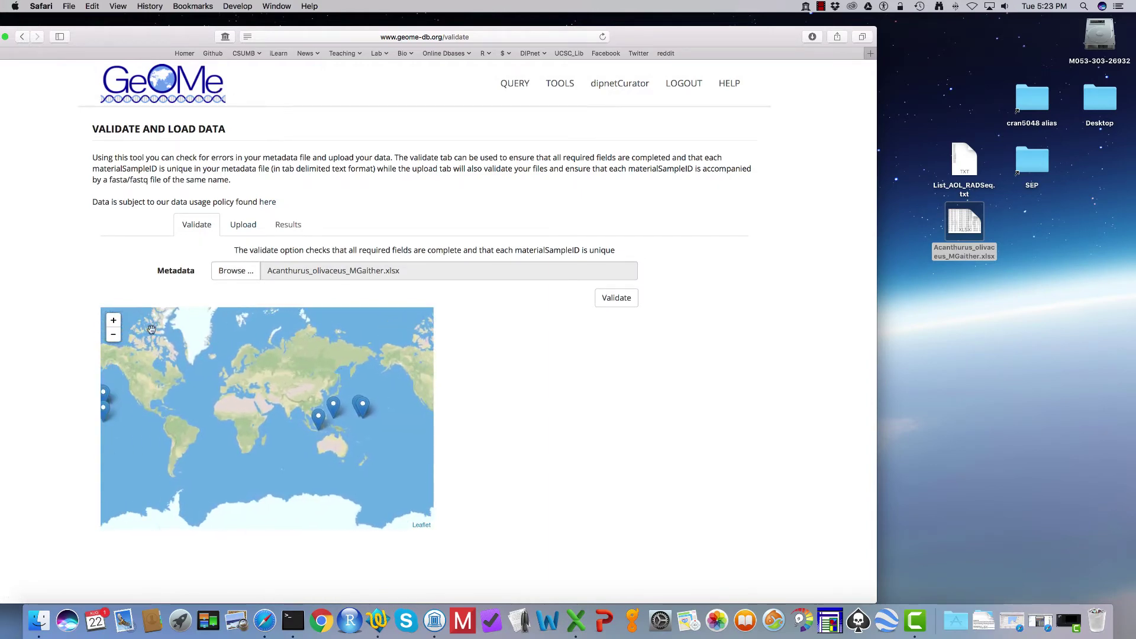
click(114, 322)
click(114, 321)
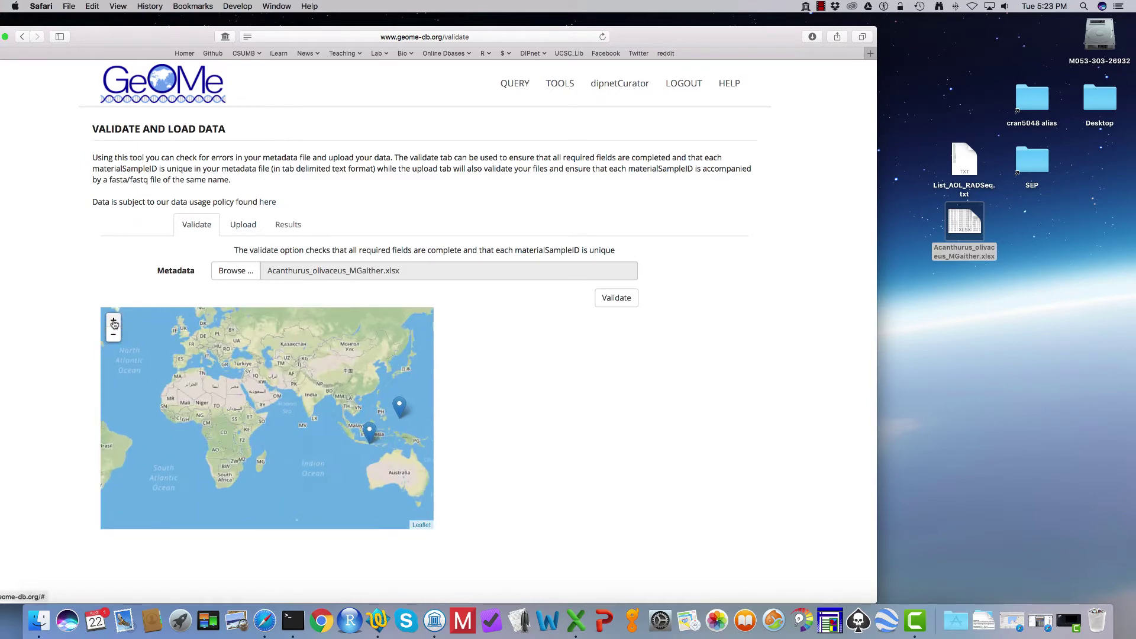
drag(340, 382, 159, 374)
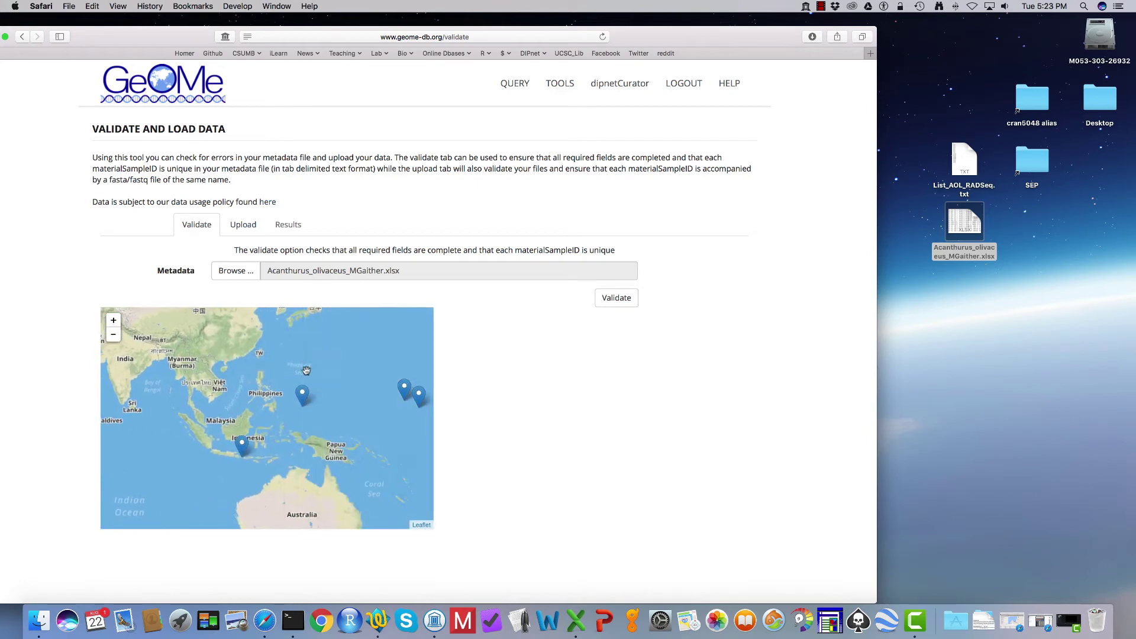
drag(305, 358, 236, 355)
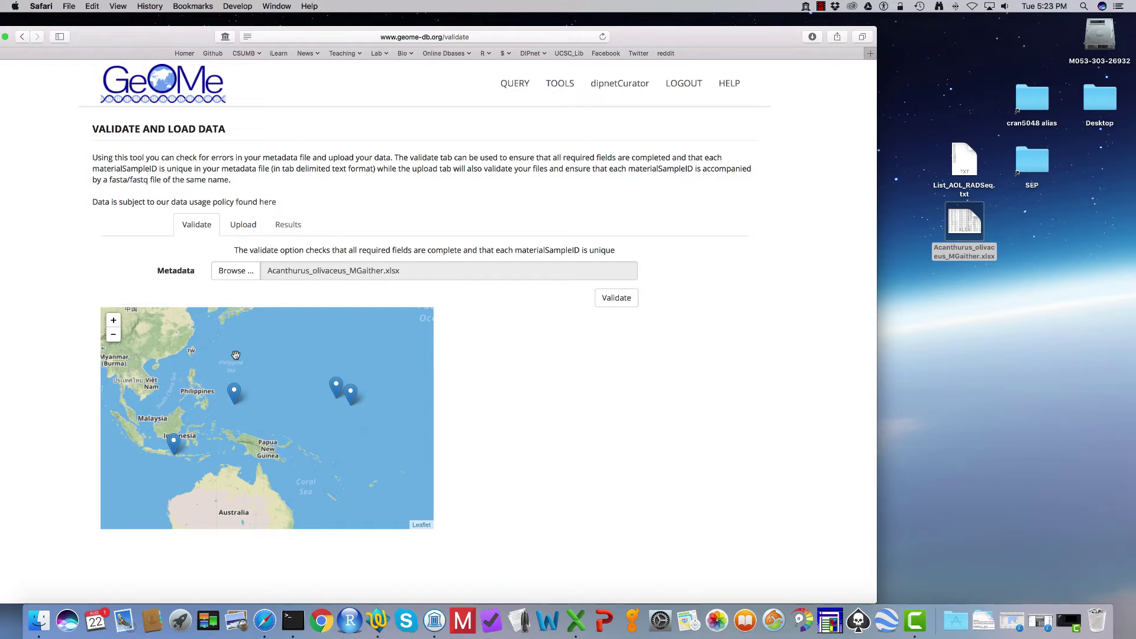
click(234, 396)
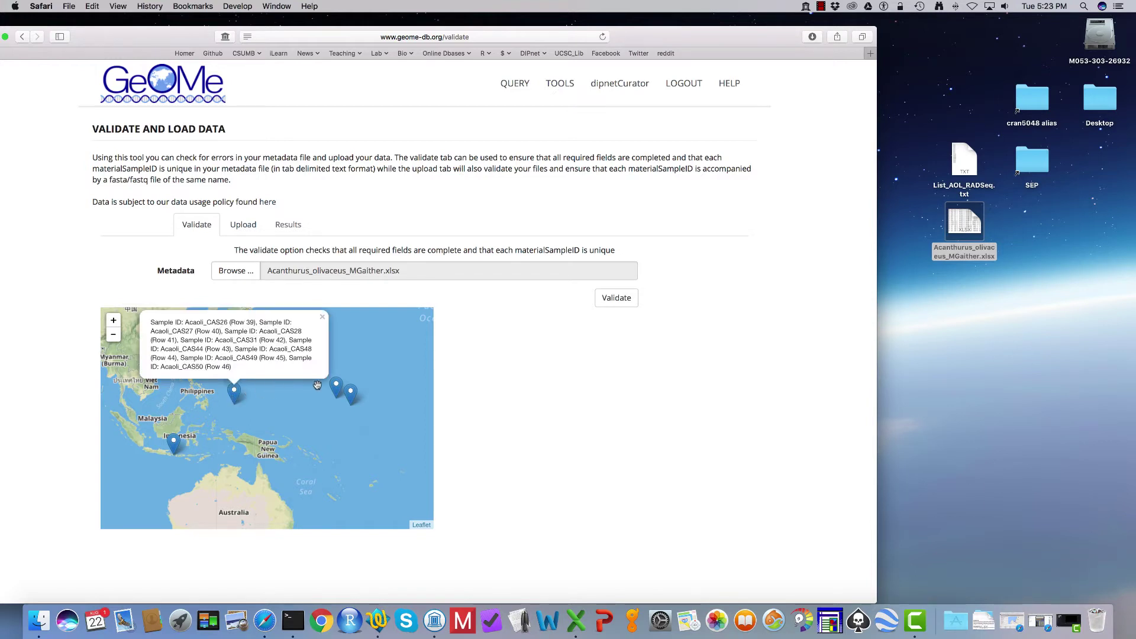
click(350, 396)
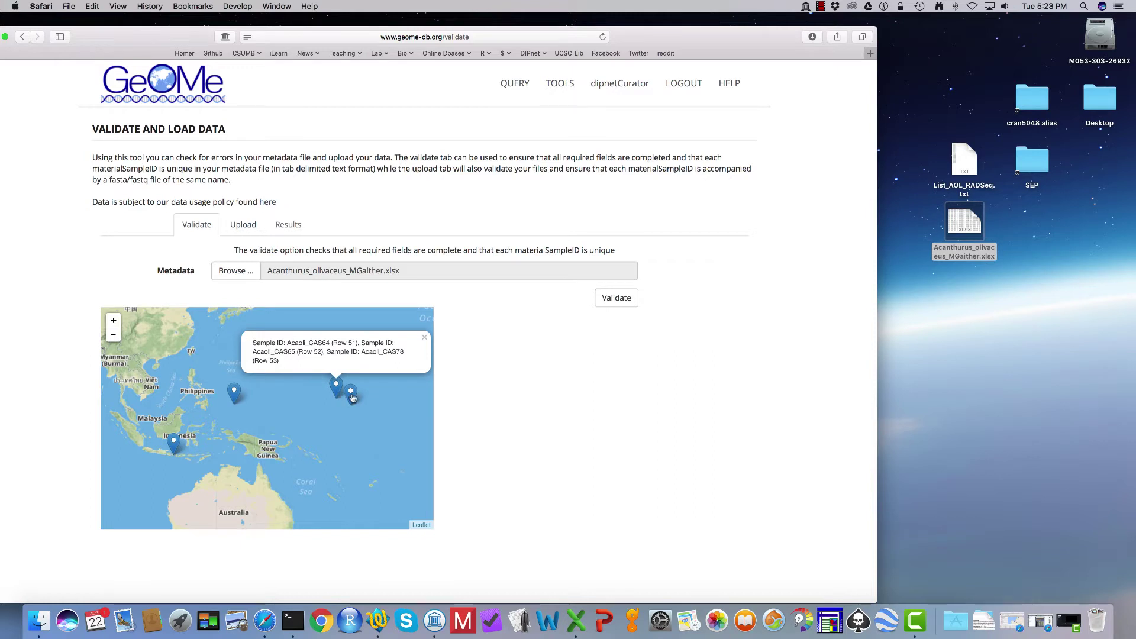
click(352, 398)
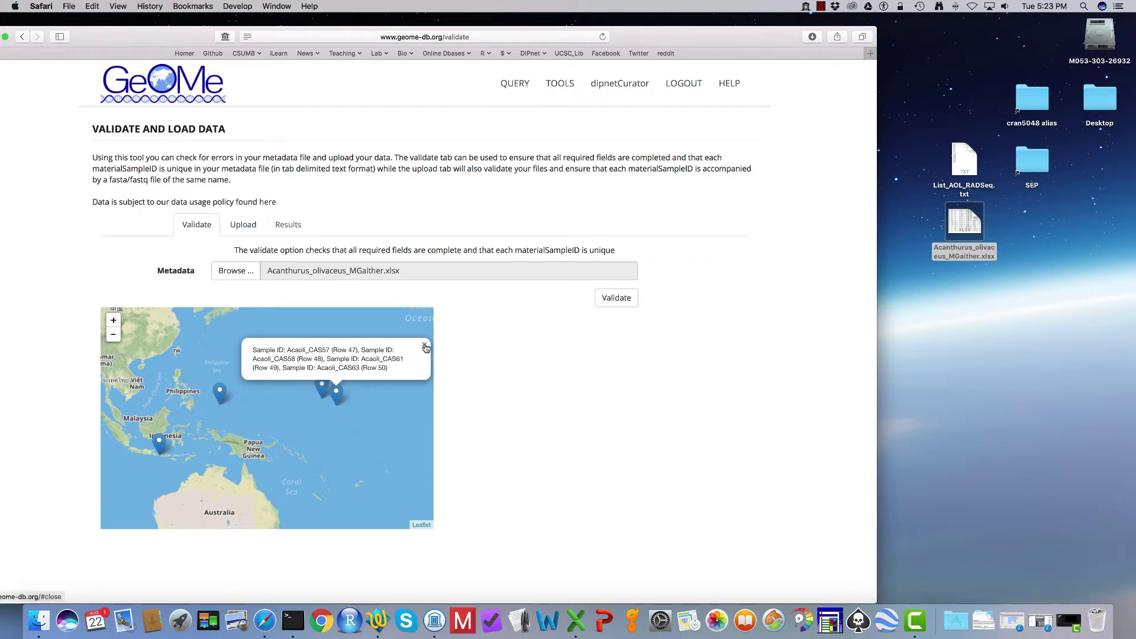
click(425, 346)
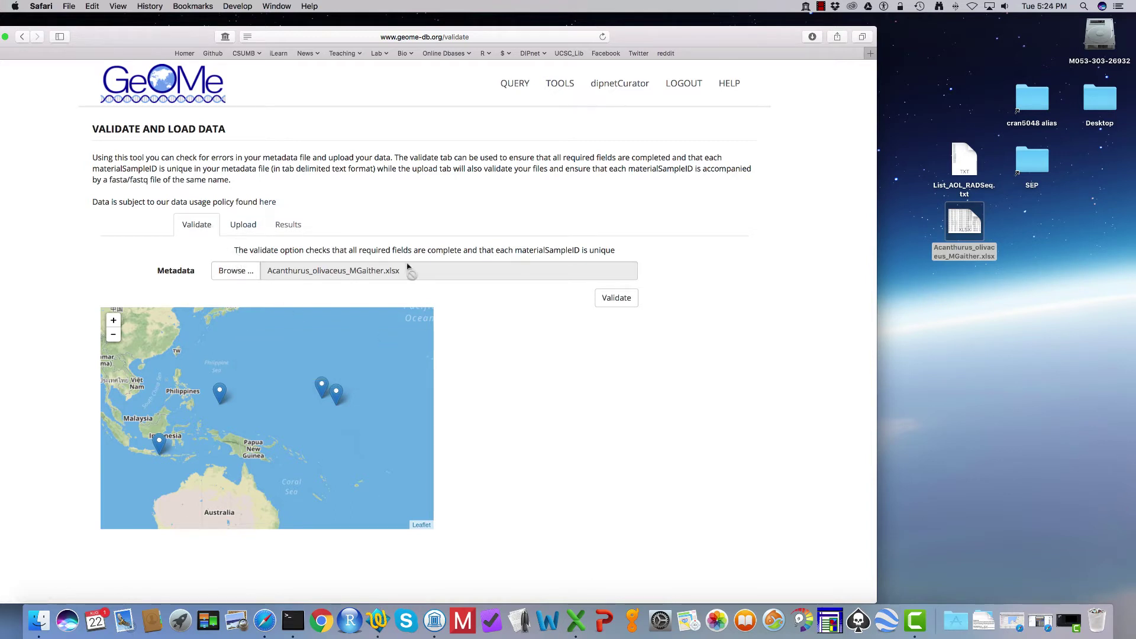
click(614, 299)
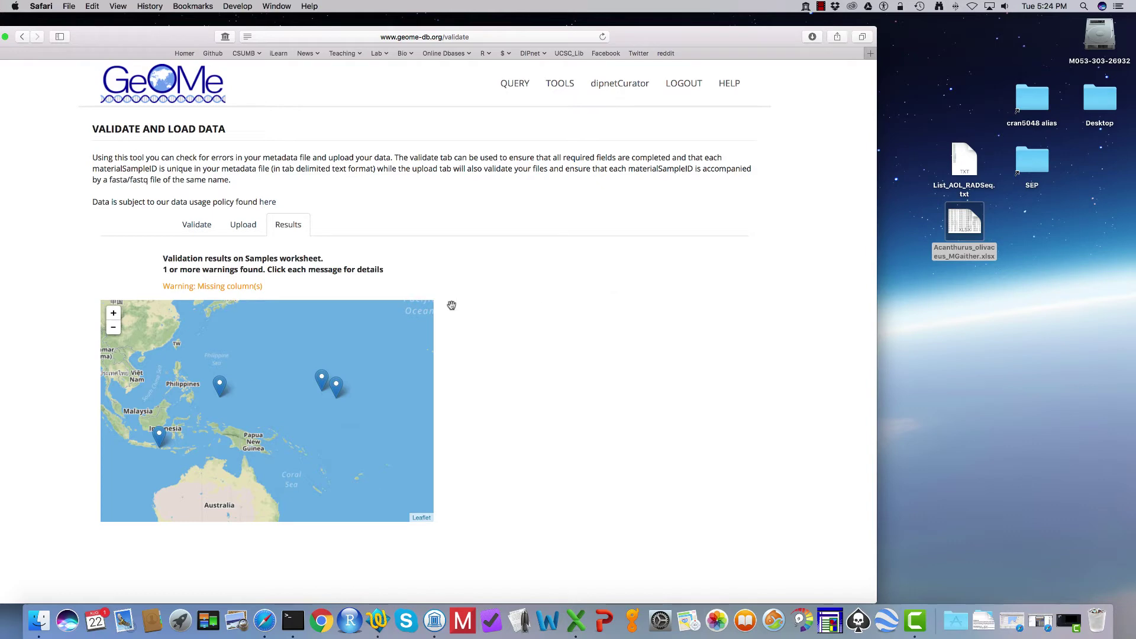
Expand the Missing column(s) warning details, then switch to the Upload tab.
click(223, 290)
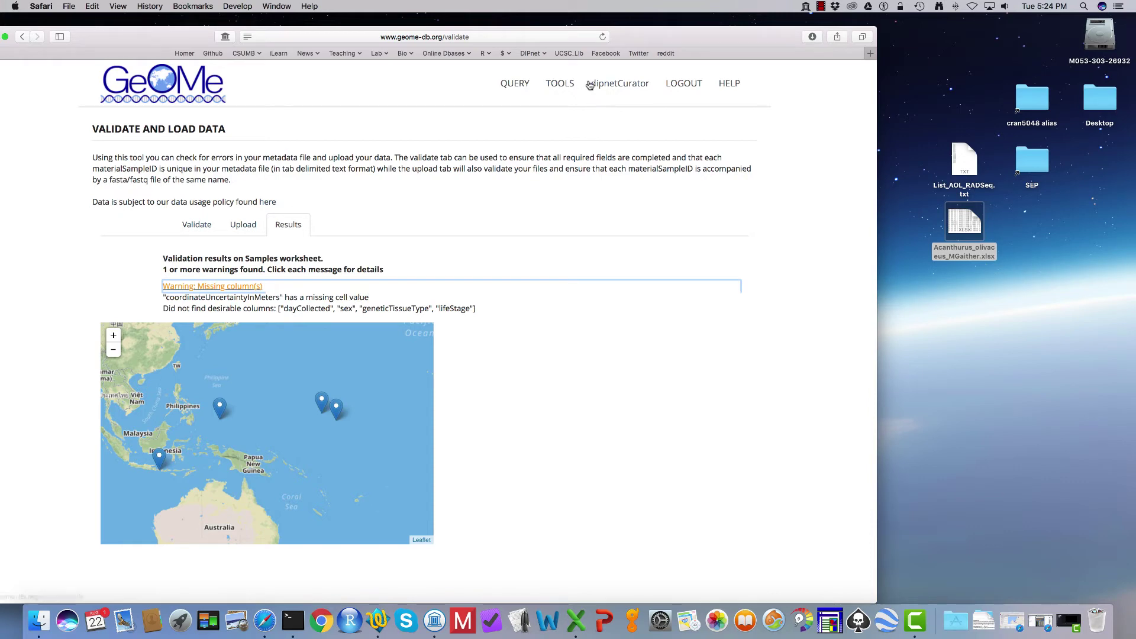
click(238, 228)
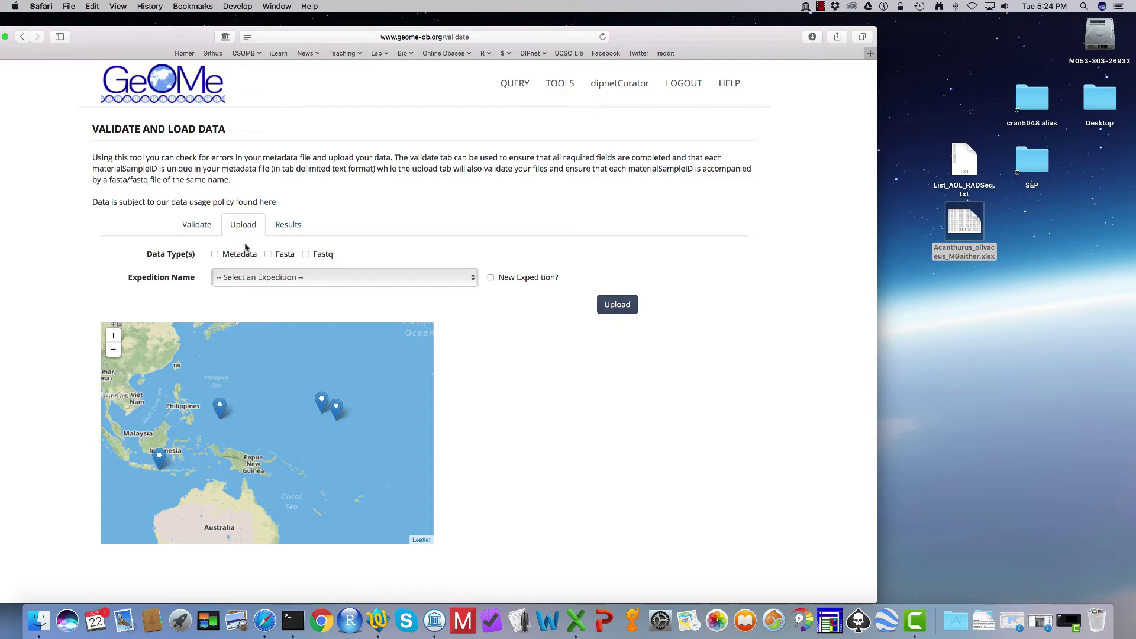
Select Metadata and Fastq, and create a new expedition named Acanthurus_olvaceus plus the collector's name.
click(214, 255)
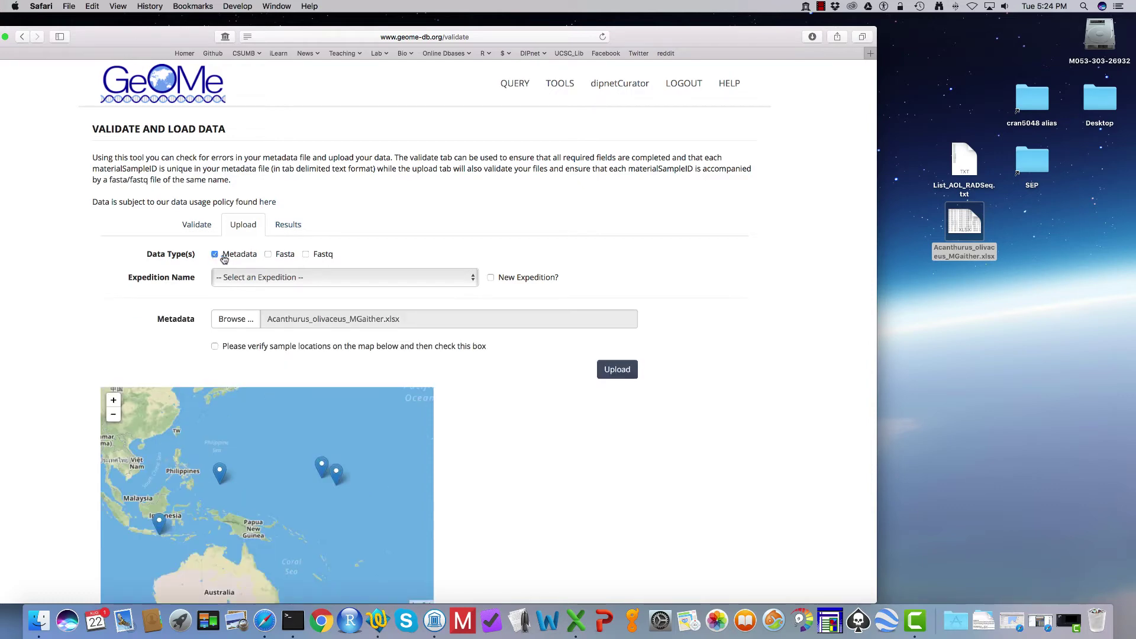
click(306, 255)
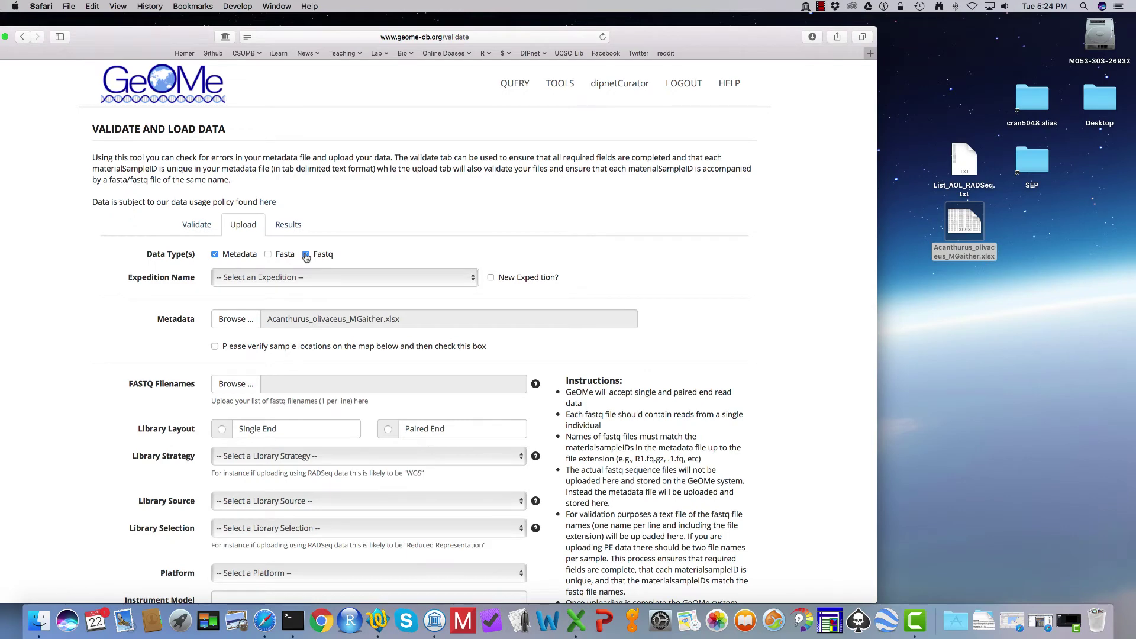
click(490, 278)
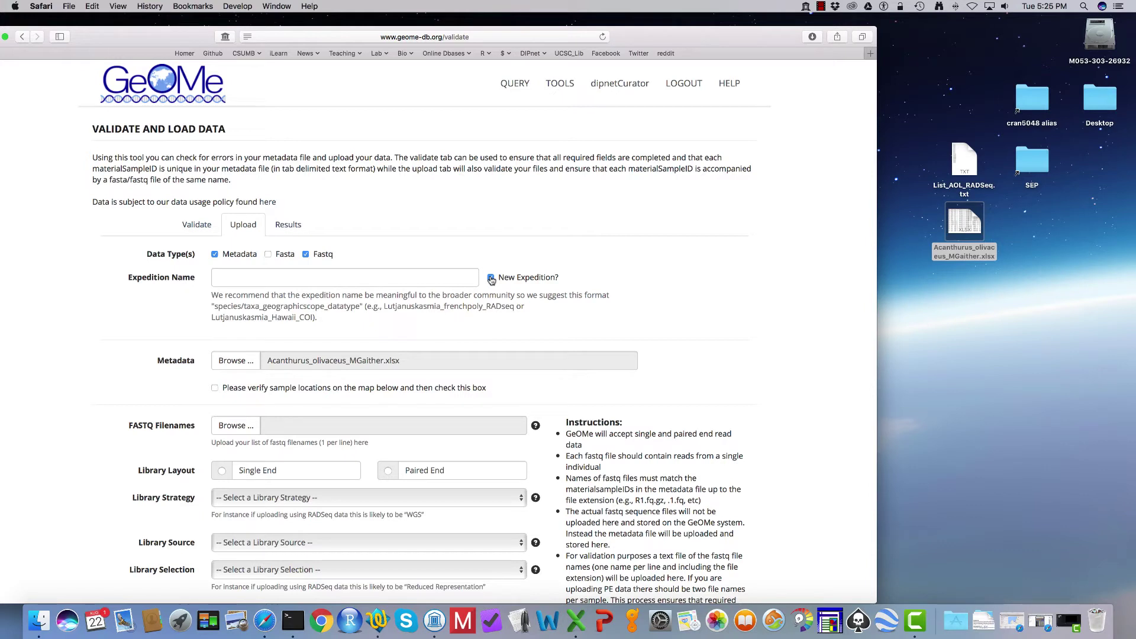
click(297, 275)
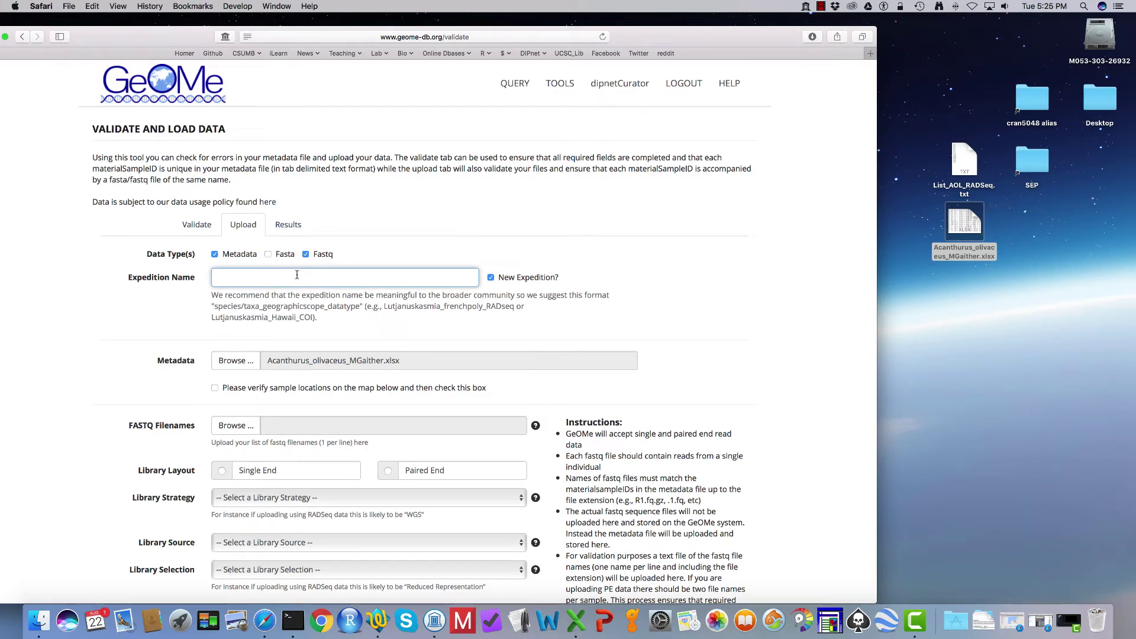
text(Acanth)
text(urus)
text(_ollvaceus)
text(_Mg)
text(ichelle_)
text(Gaither)
Attach the Acanthurus olivaceus metadata spreadsheet to the upload.
click(260, 356)
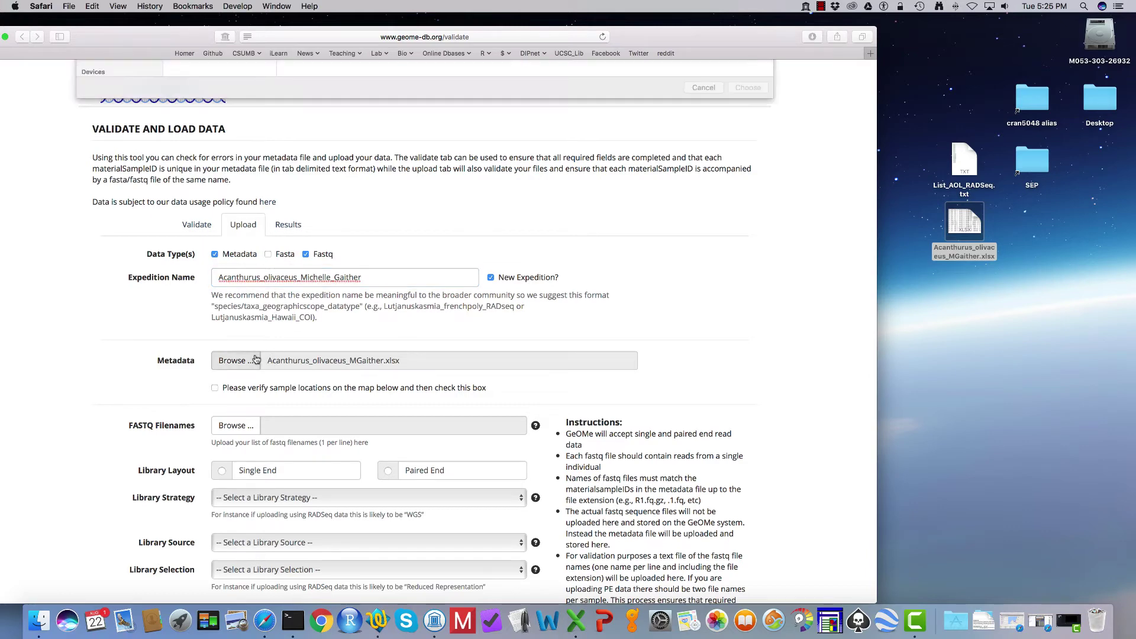
double_click(245, 89)
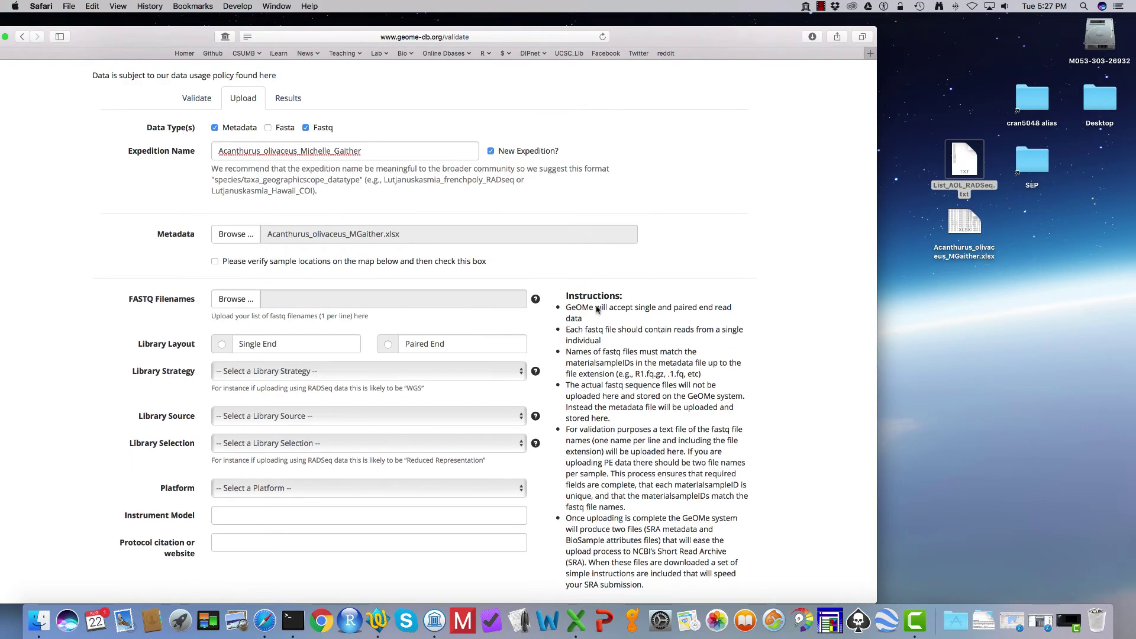
drag(597, 309, 305, 300)
Open List_AOL_RADSeq.txt in TextWrangler and check its .fq names, starting with Acaoli_174.fq.
drag(965, 159, 377, 620)
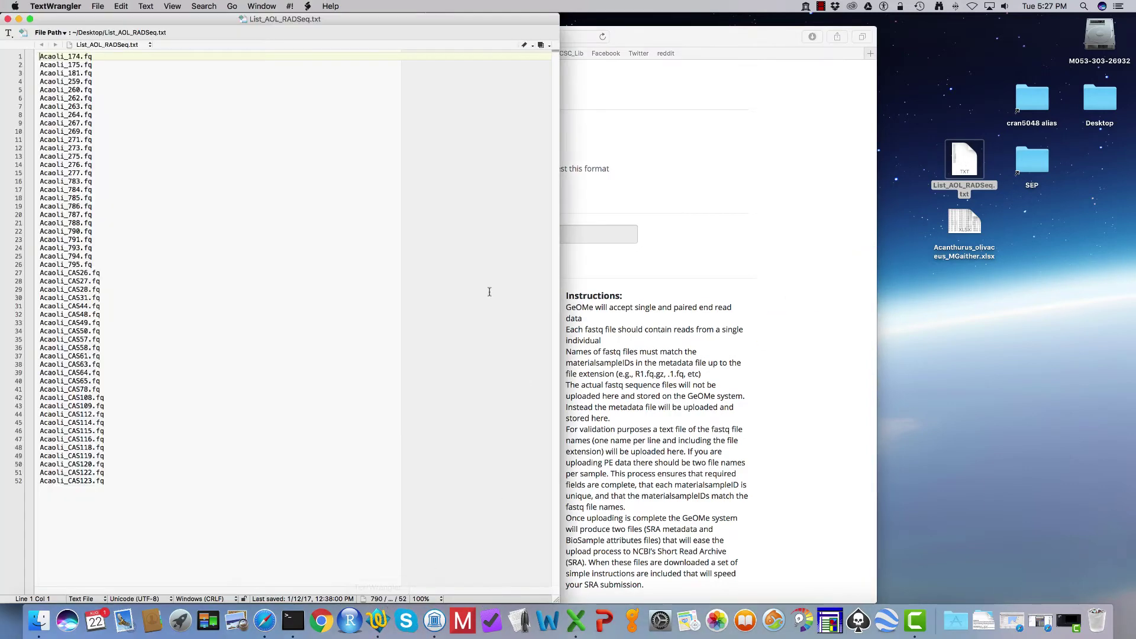
drag(224, 20, 779, 24)
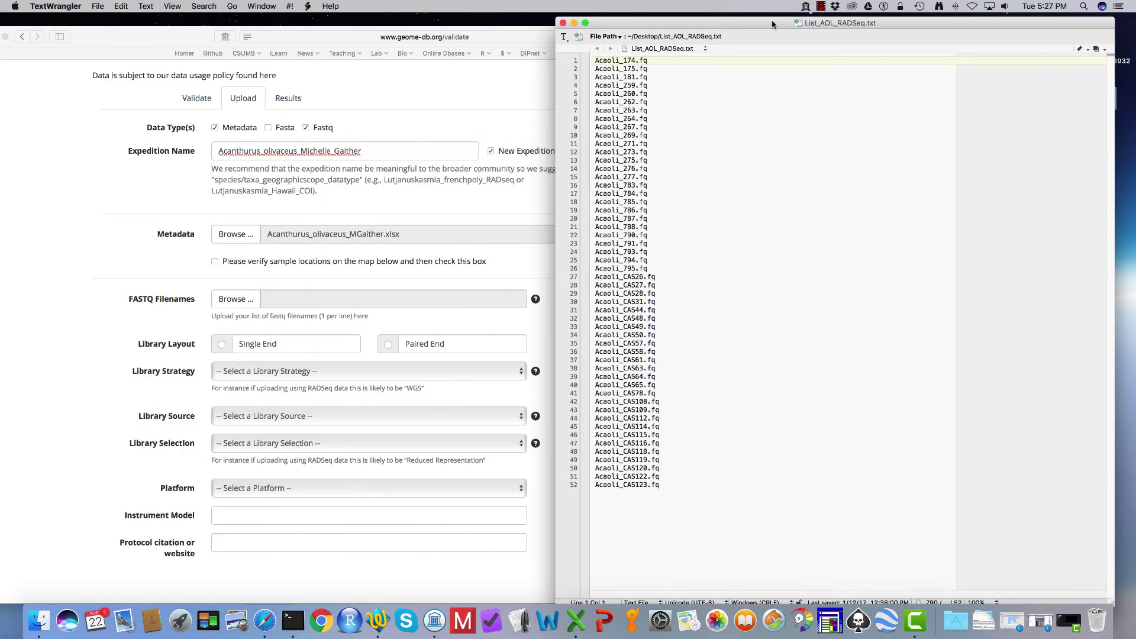
shift+click(655, 60)
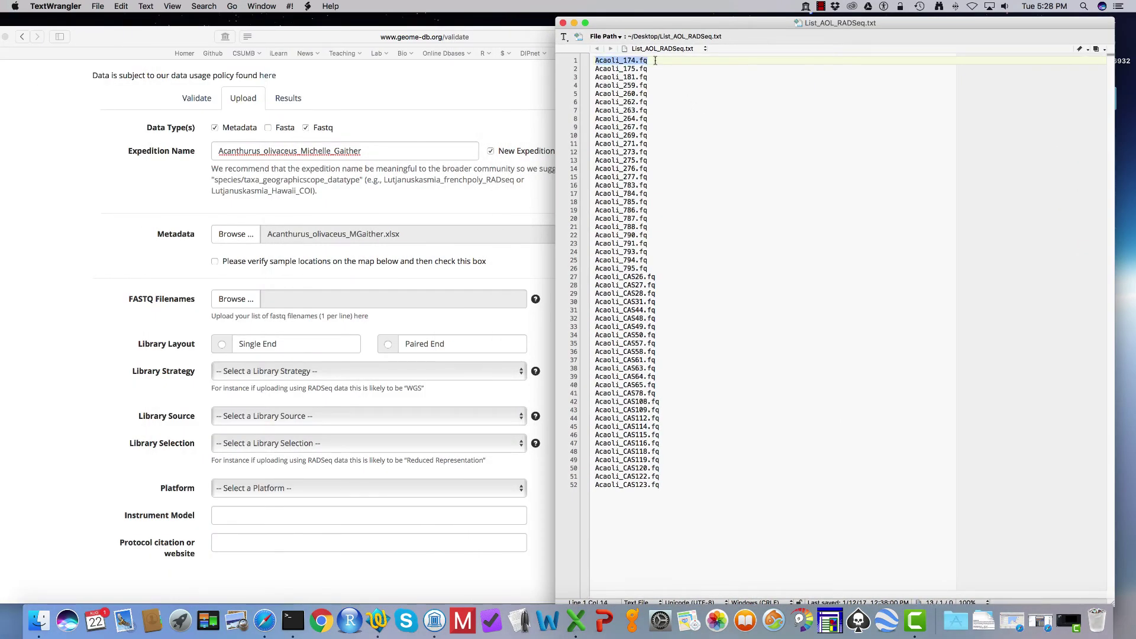
mouse_move(648, 68)
mouse_down()
mouse_move(590, 69)
mouse_move(637, 76)
mouse_up()
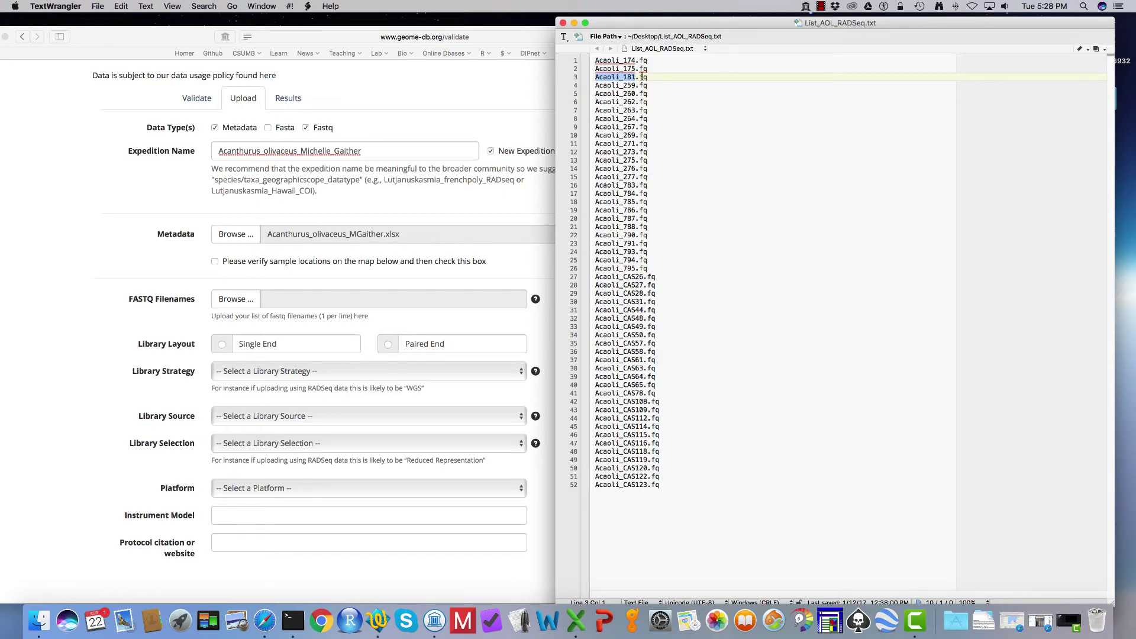
click(649, 76)
Close the file list and attach List_AOL_RADSeq.txt as the FASTQ list.
click(563, 23)
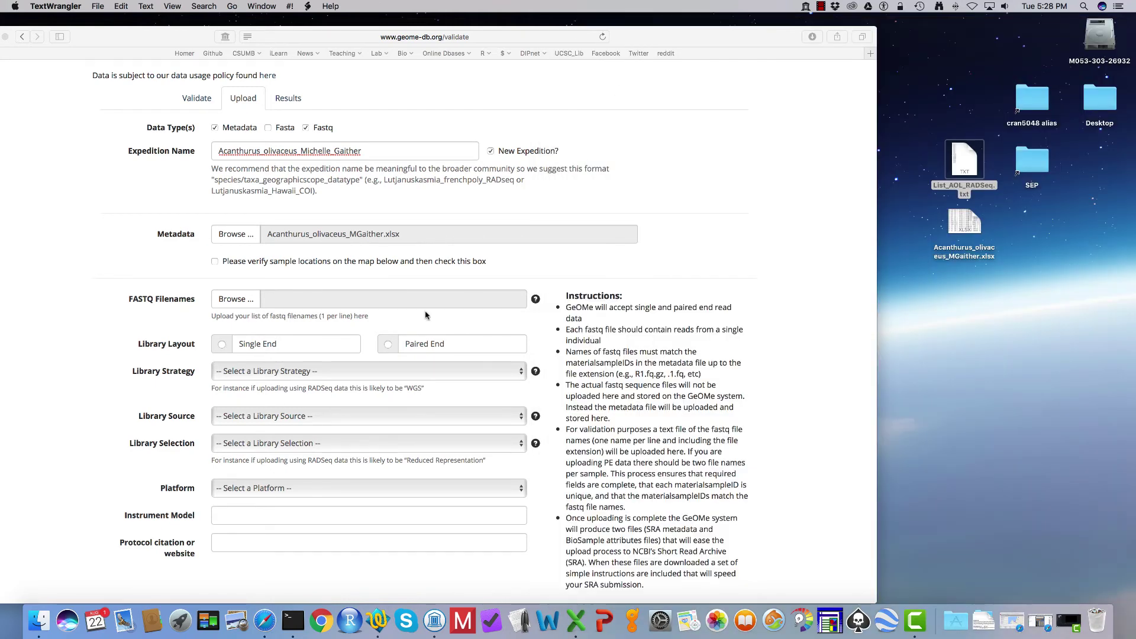
click(242, 301)
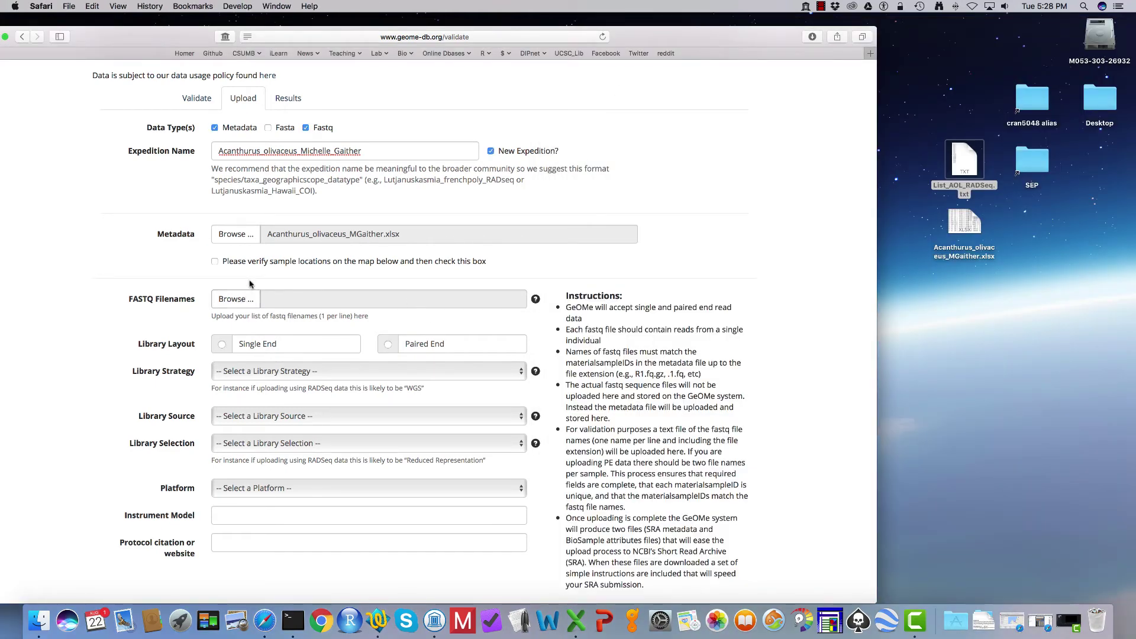
click(241, 300)
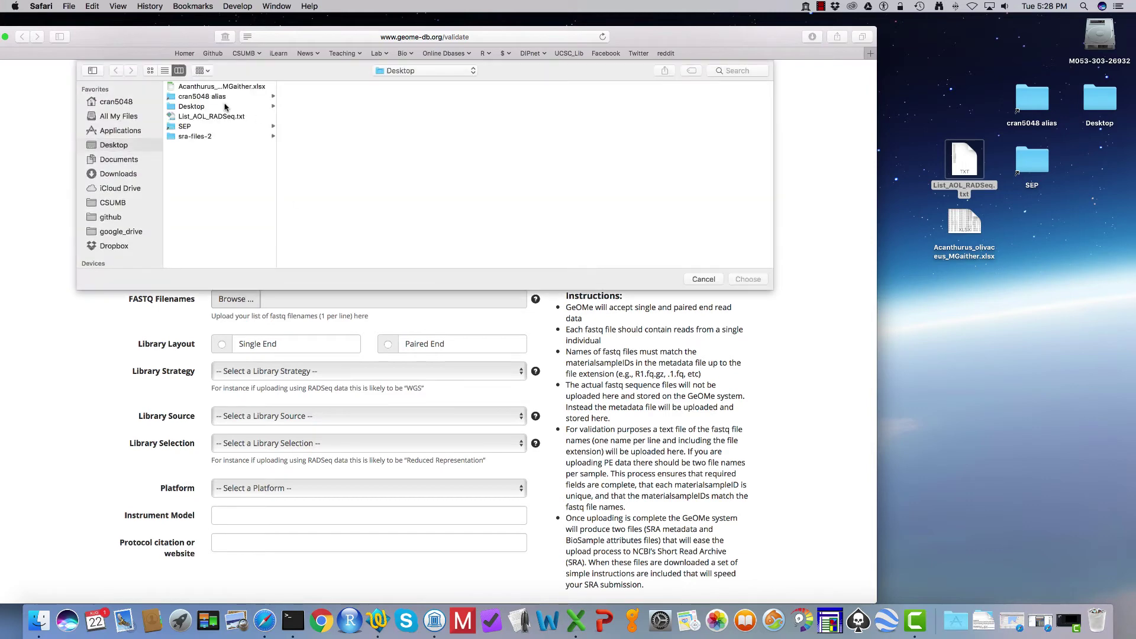
double_click(223, 117)
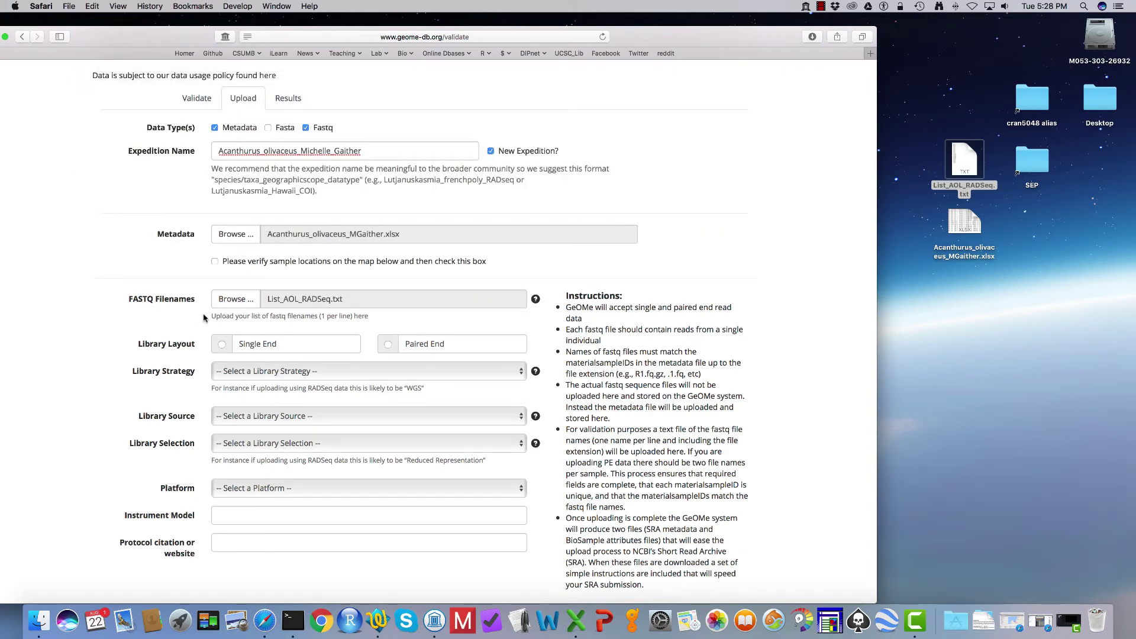
scroll(198, 319, down, 1)
scroll(198, 319, down, 5)
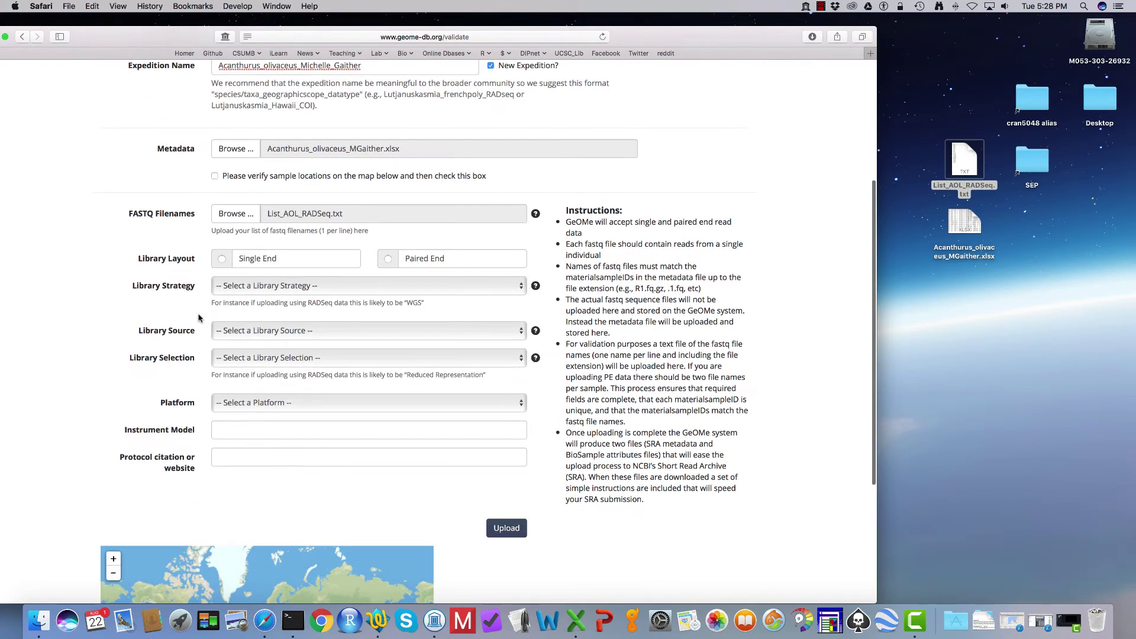
Set Single End, WGS, GENOMIC, Reduced Representation, ILLUMINA and Illumina HiSeq 2000.
click(223, 259)
click(268, 287)
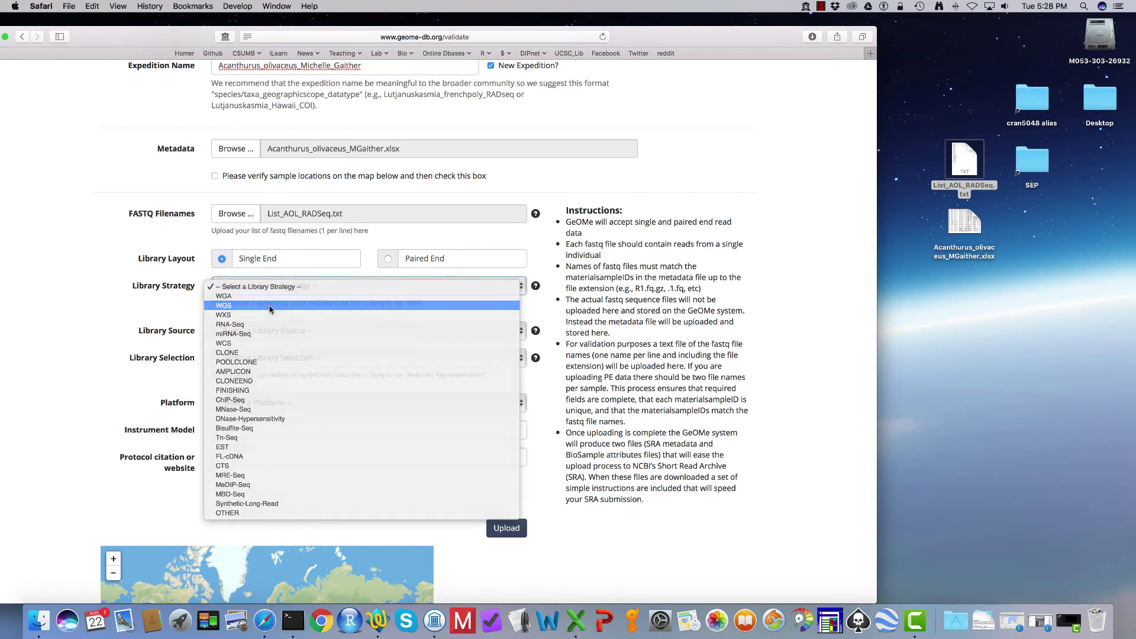
click(269, 305)
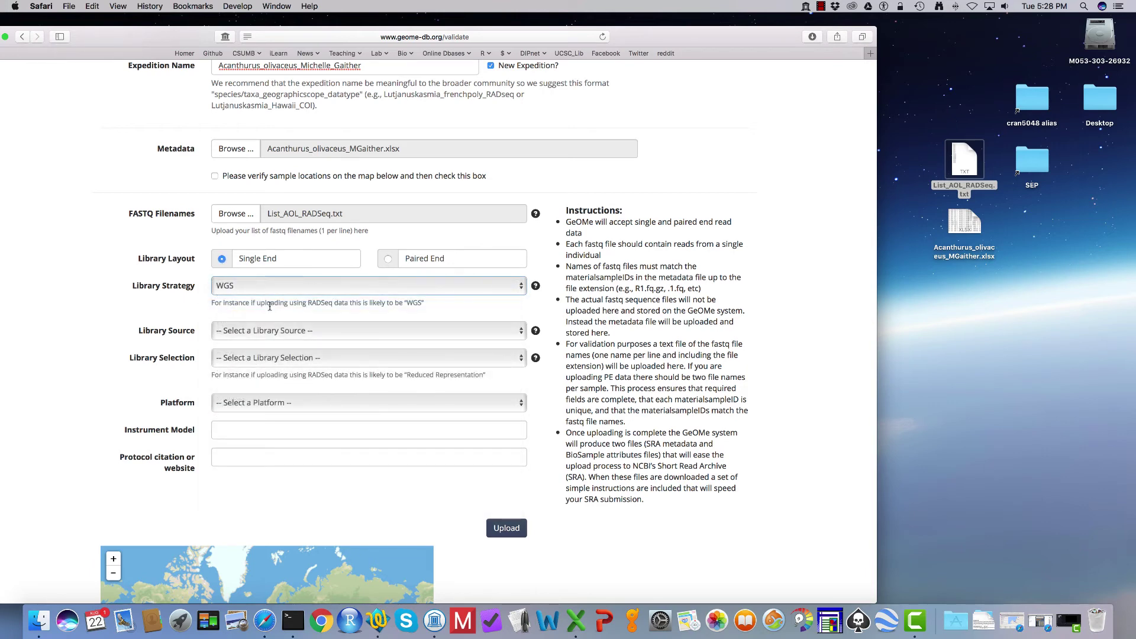
click(536, 287)
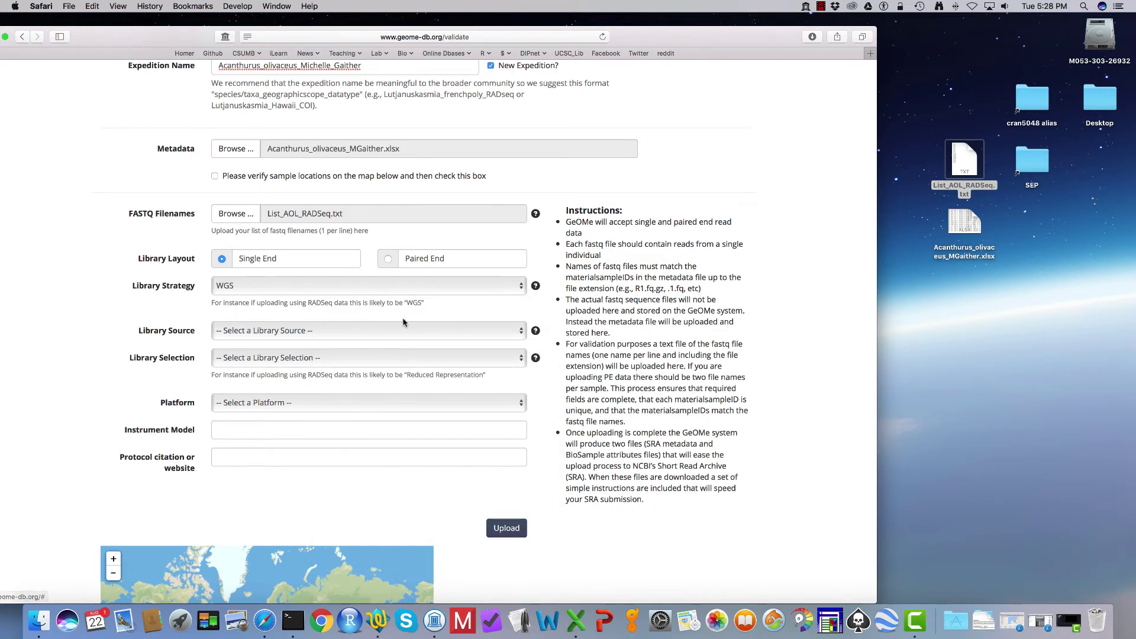
click(377, 332)
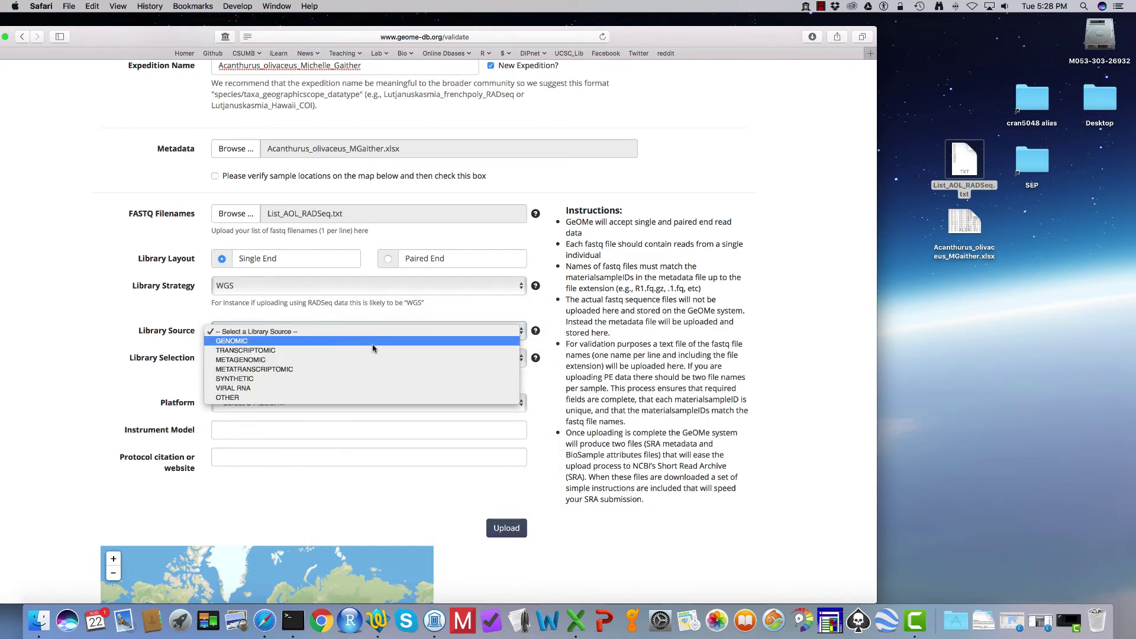
click(375, 341)
click(365, 359)
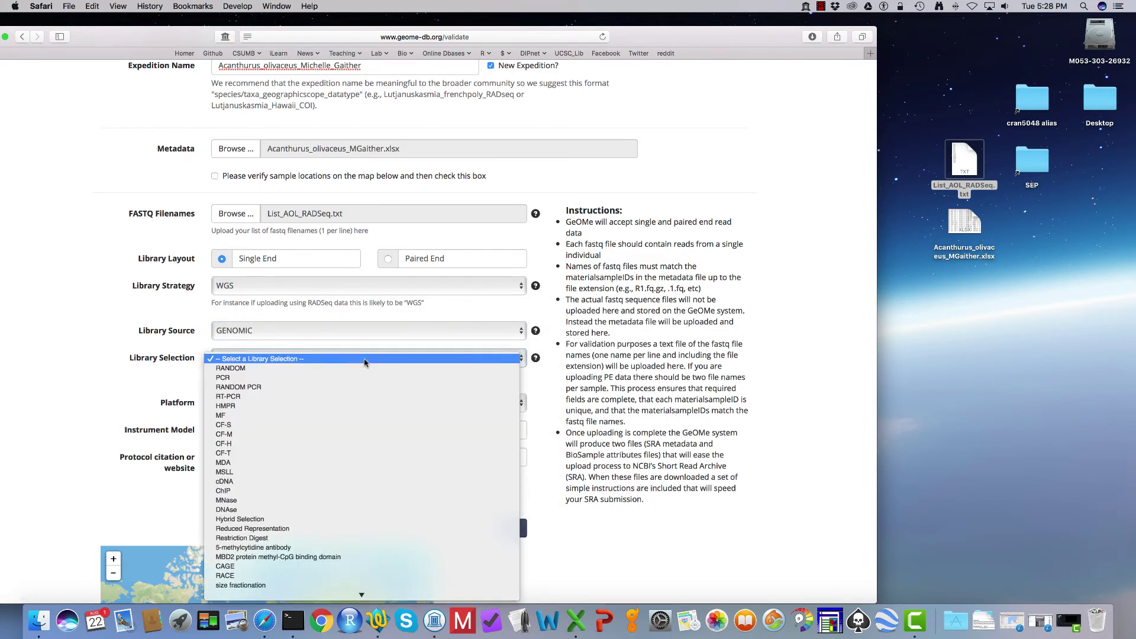
click(360, 528)
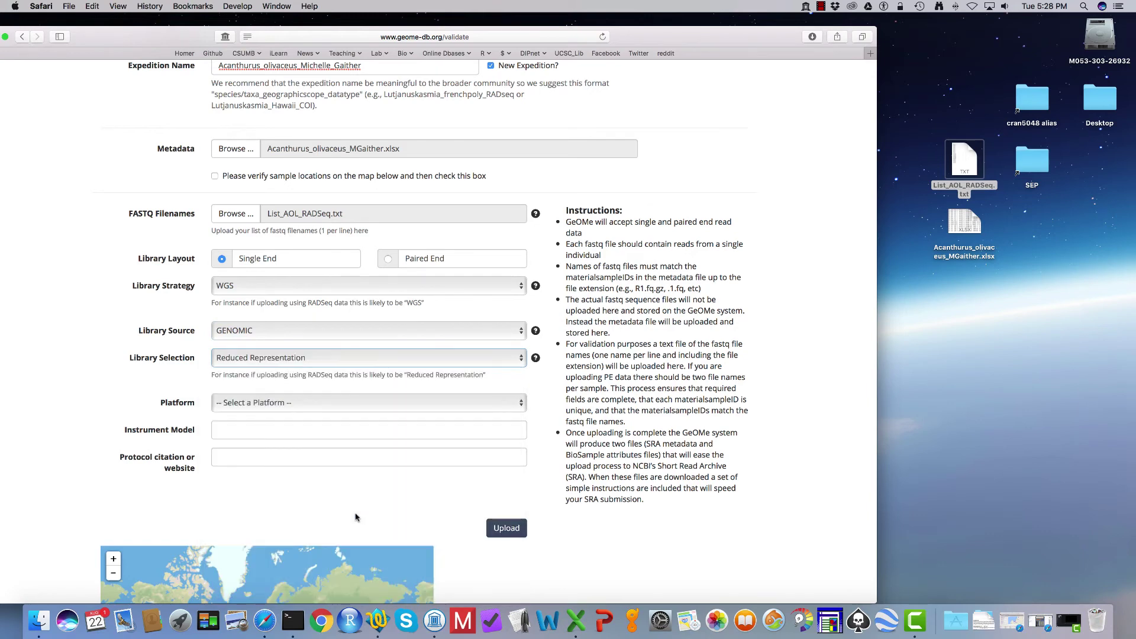
click(321, 404)
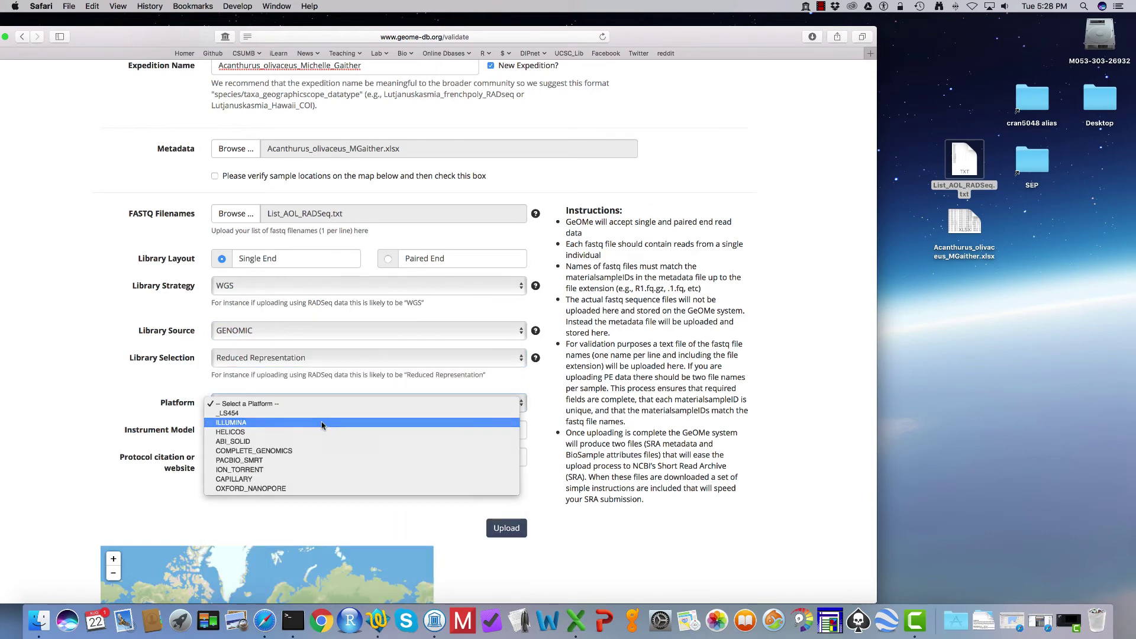
click(321, 423)
click(329, 431)
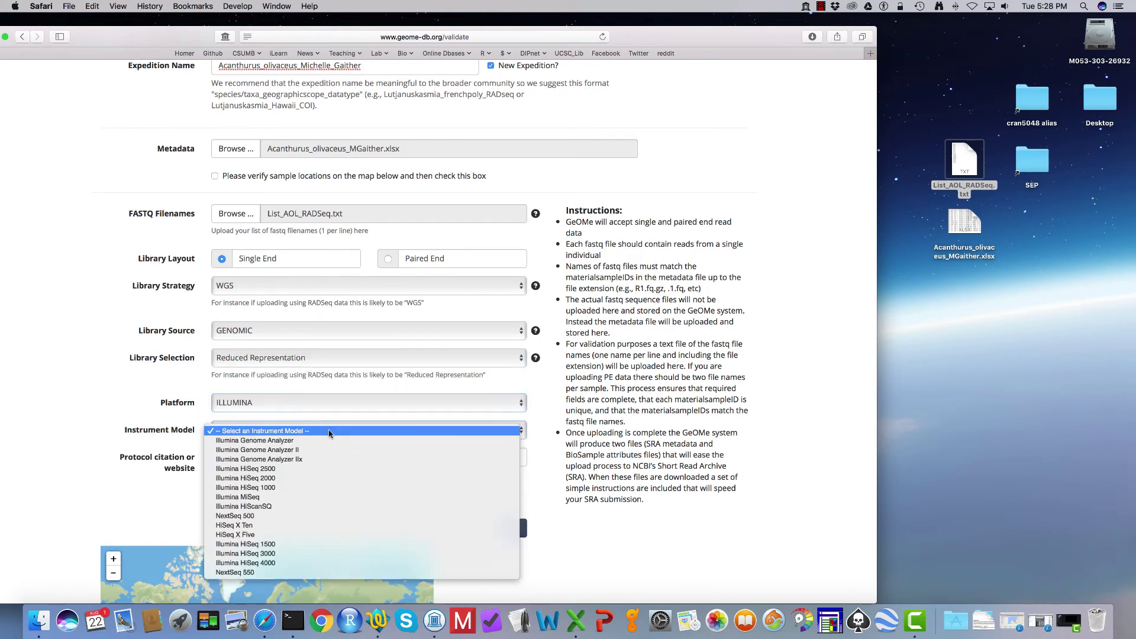
click(341, 478)
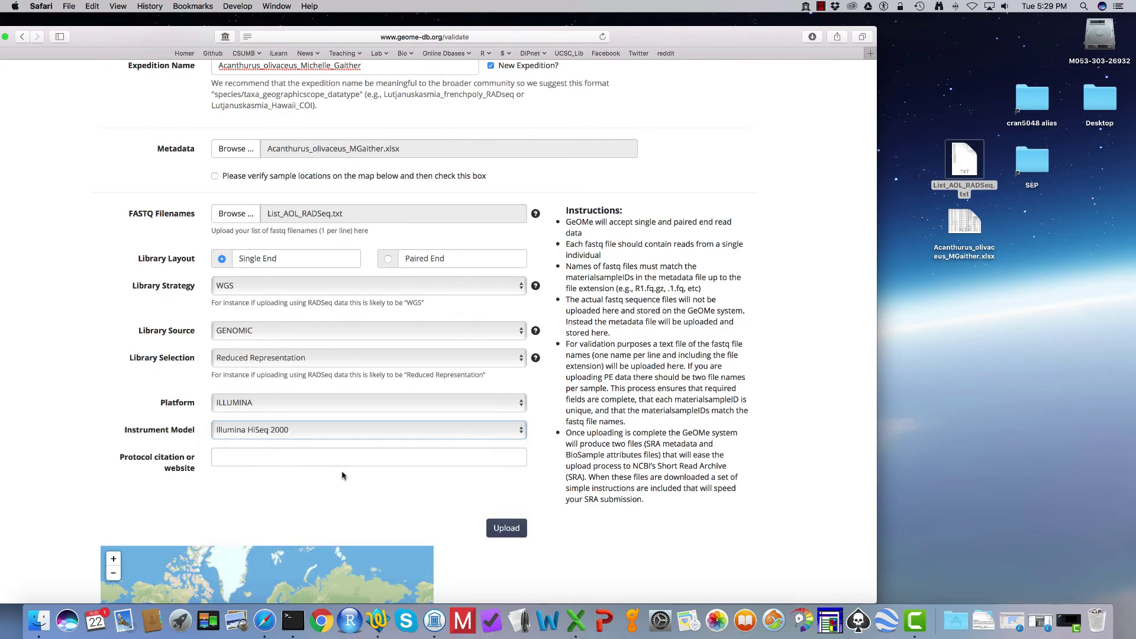
Copy the Double Digest RADseq paper's reference from Papers.
key(ctrl+Right)
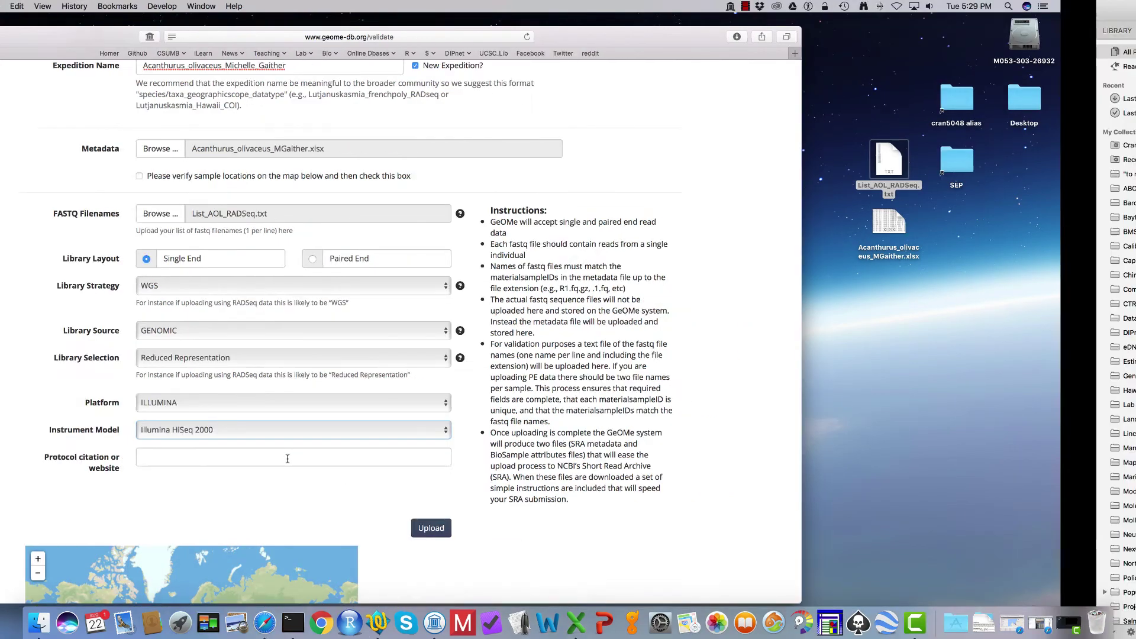
right_click(253, 86)
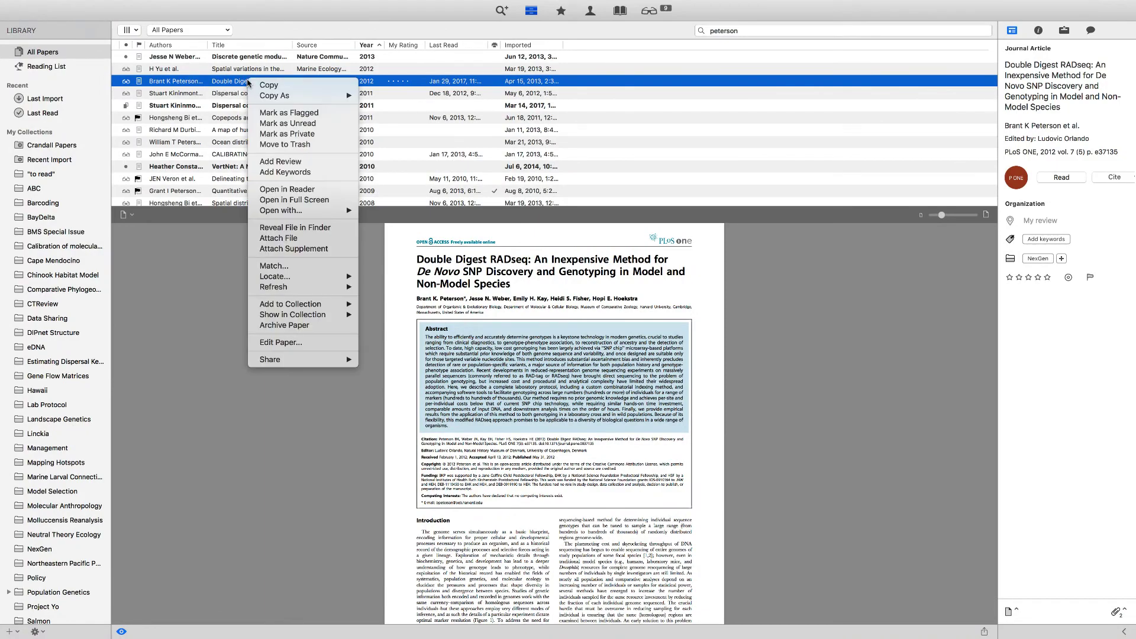
mouse_move(371, 95)
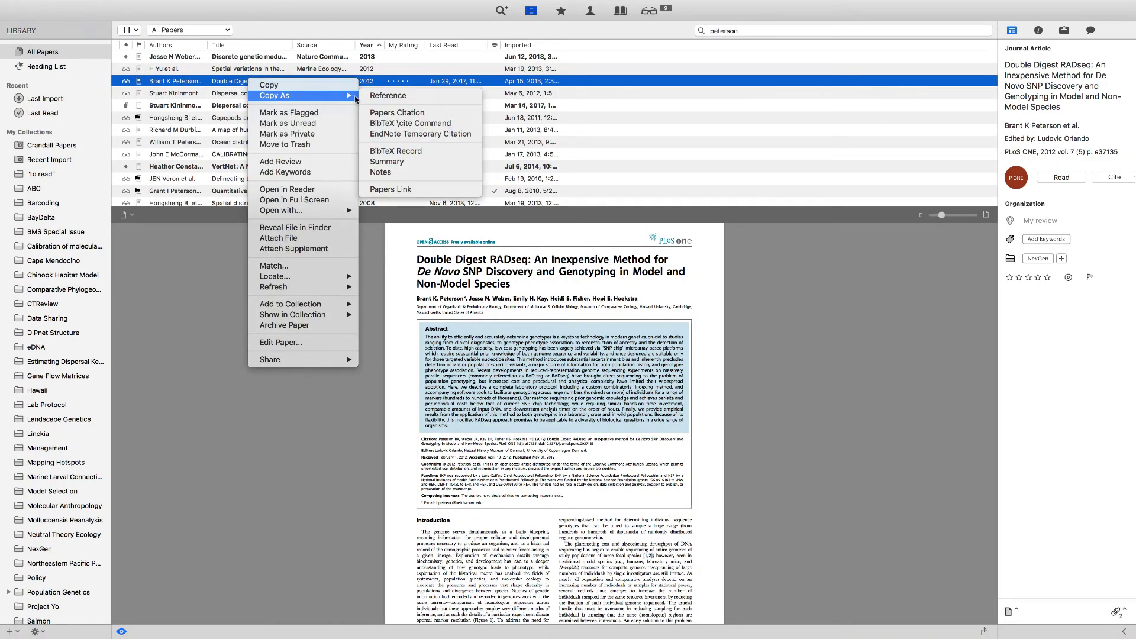
click(408, 95)
key(ctrl+Left)
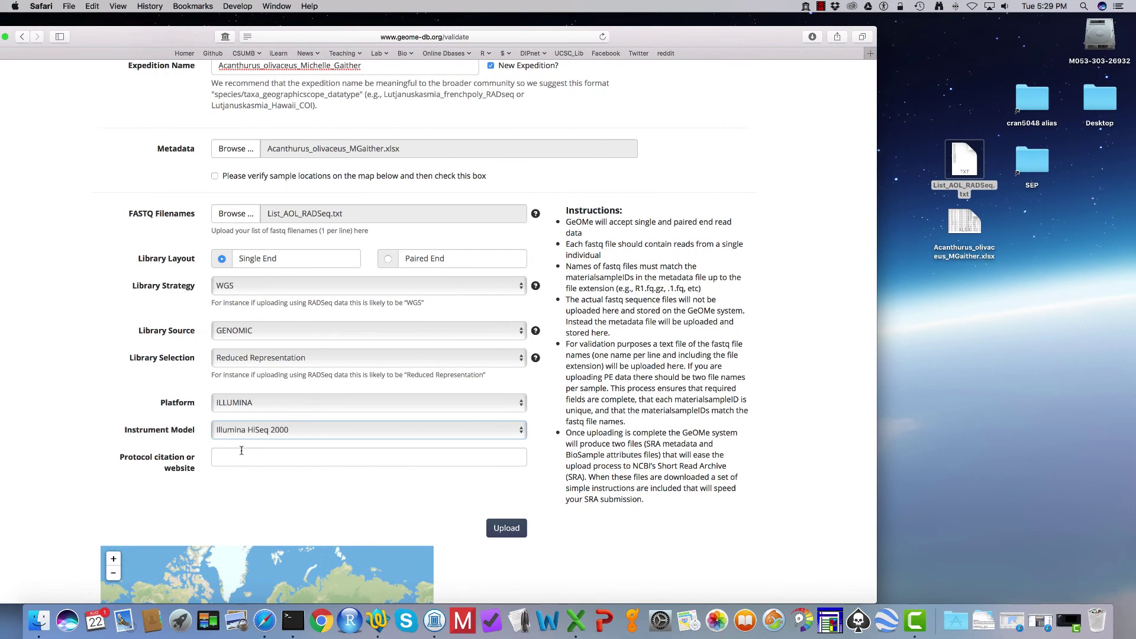
Paste the Double Digest RADseq reference into the Protocol citation field.
click(242, 455)
key(super+v)
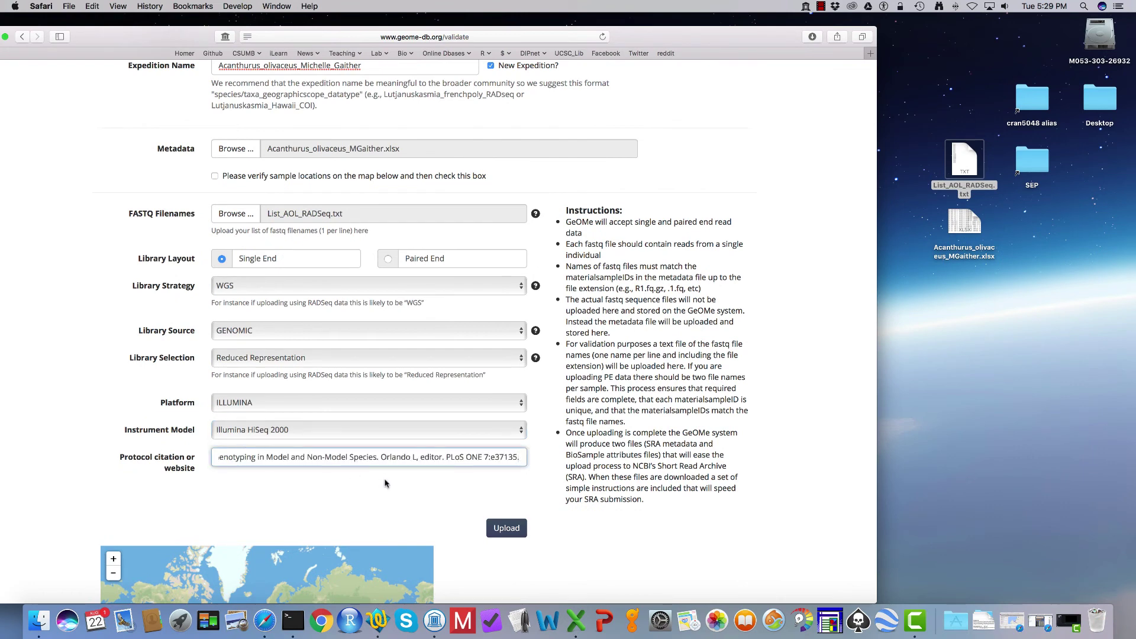
scroll(421, 487, up, 3)
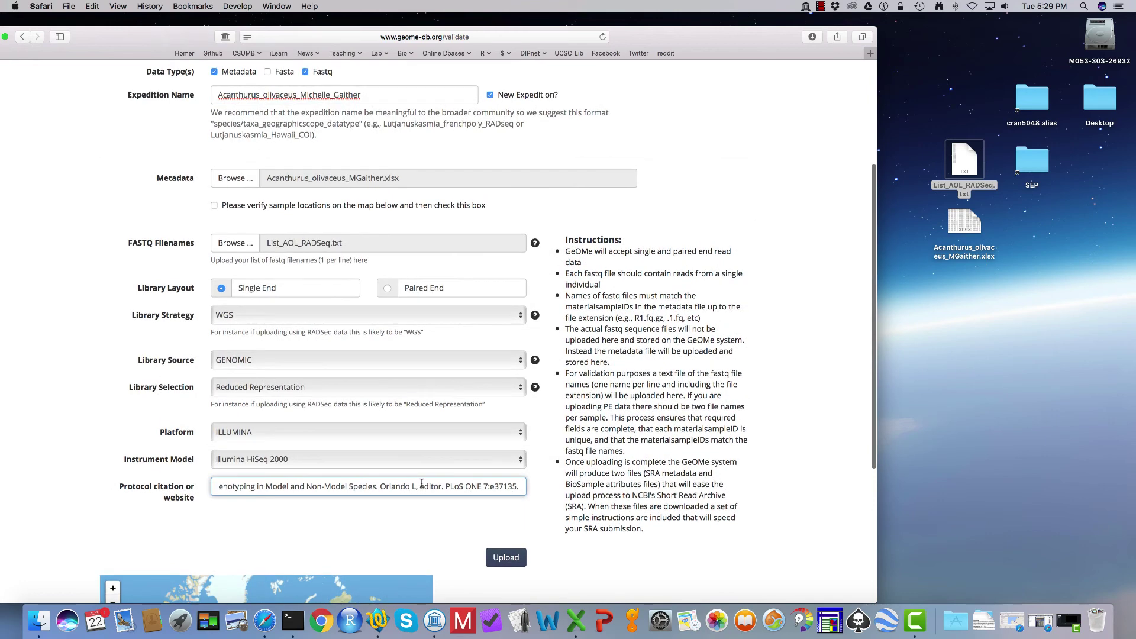
scroll(421, 486, down, 3)
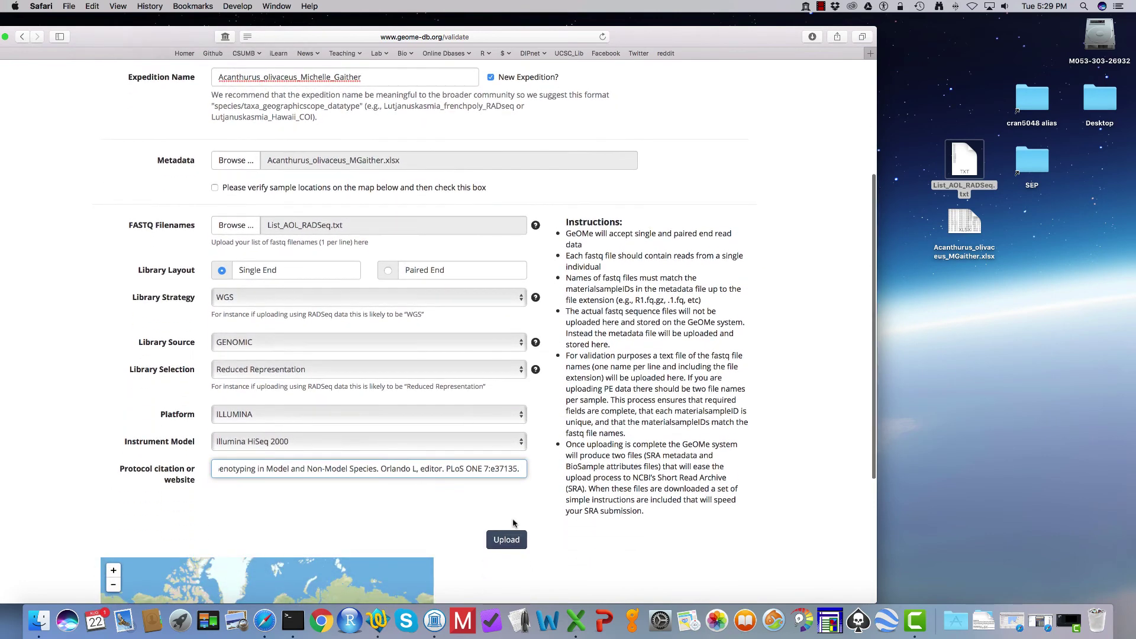
Attempt the upload, review the sample map, and tick 'Please verify sample locations'.
click(505, 539)
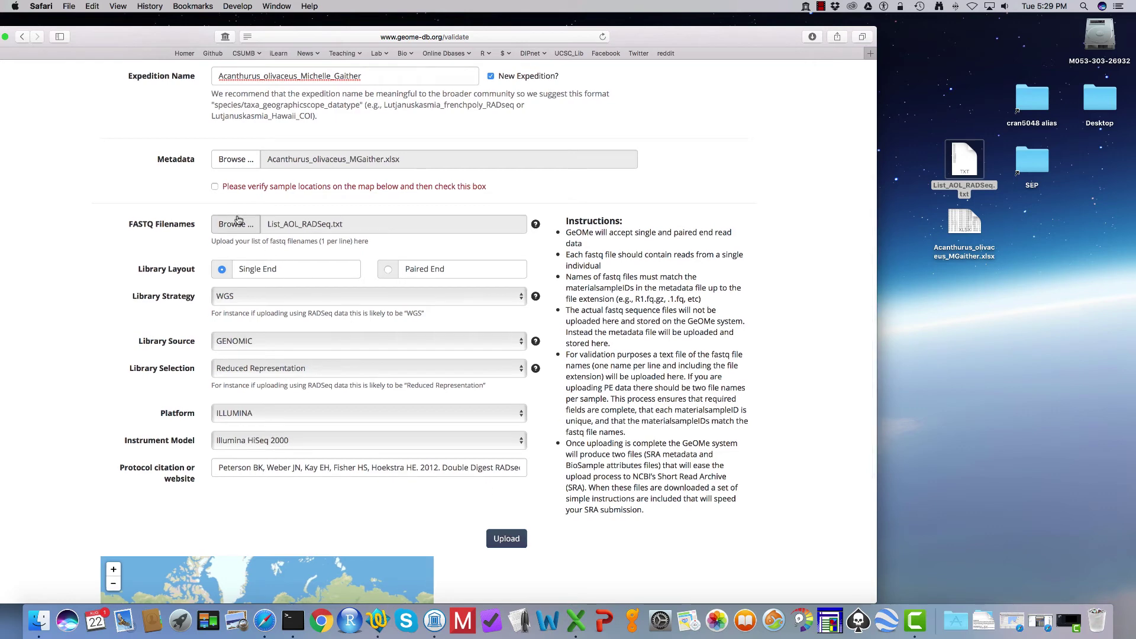
scroll(264, 192, down, 5)
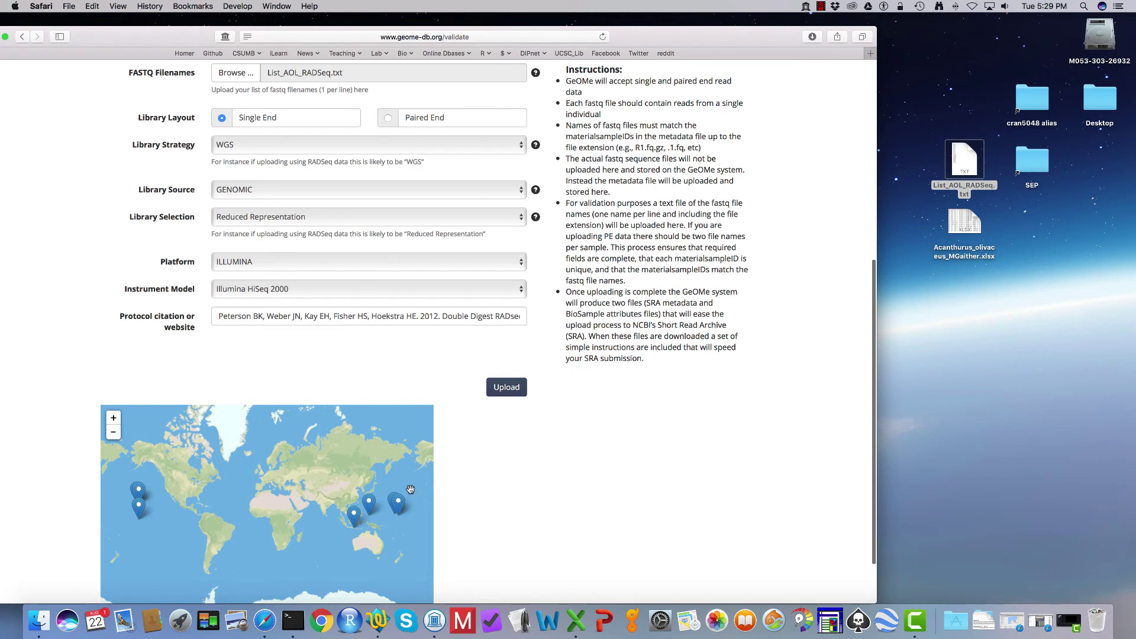
scroll(347, 476, up, 2)
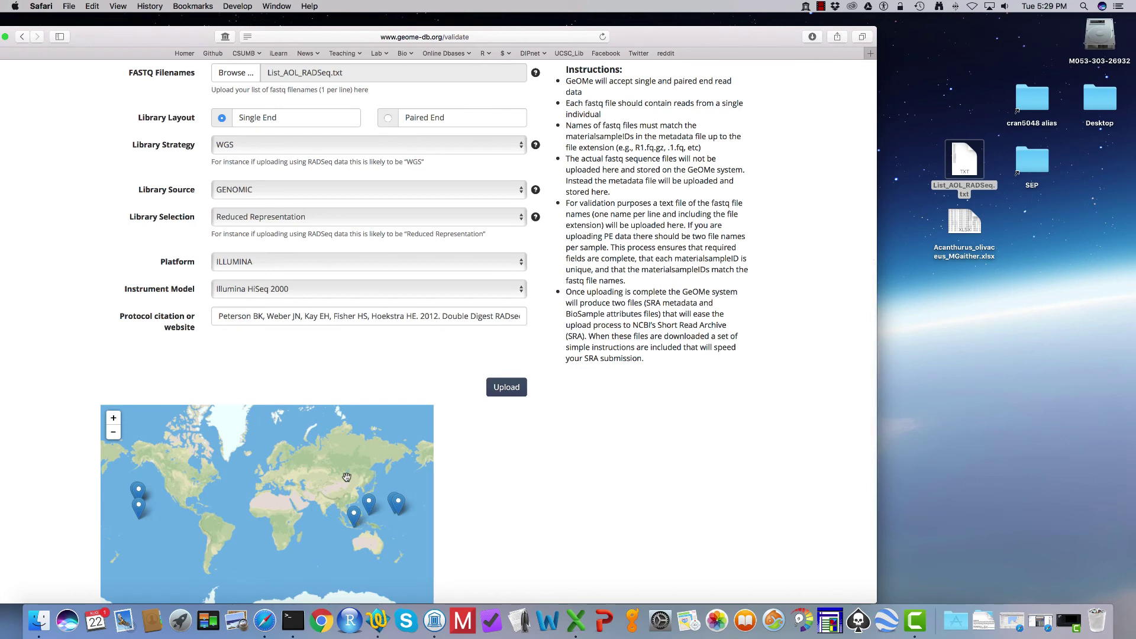
scroll(347, 476, down, 2)
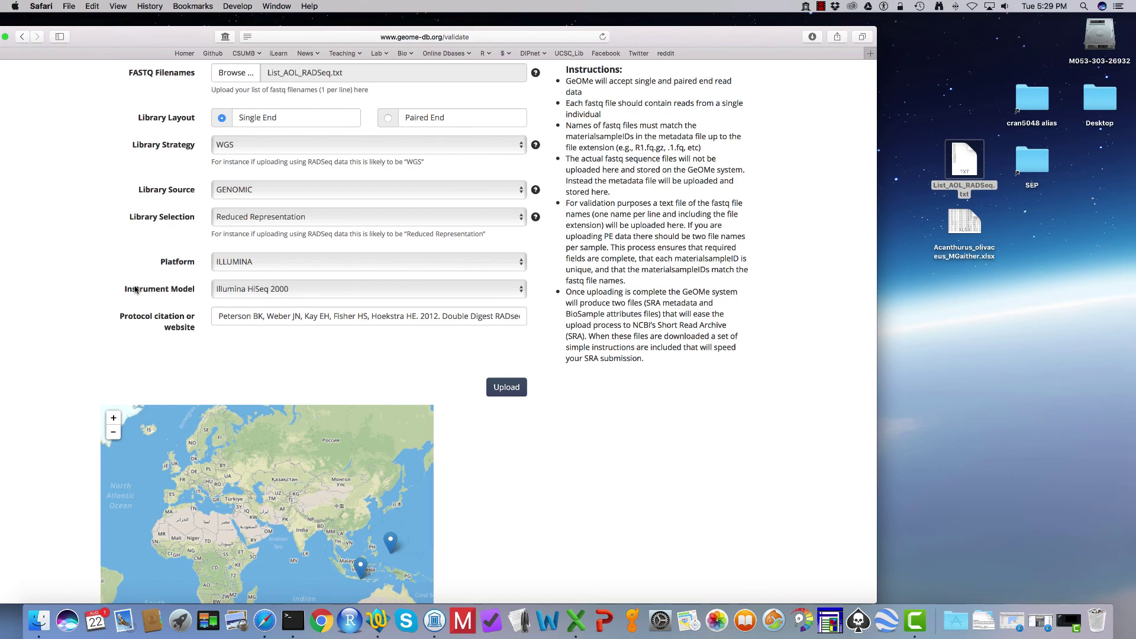
scroll(148, 278, up, 5)
click(215, 259)
scroll(165, 246, down, 3)
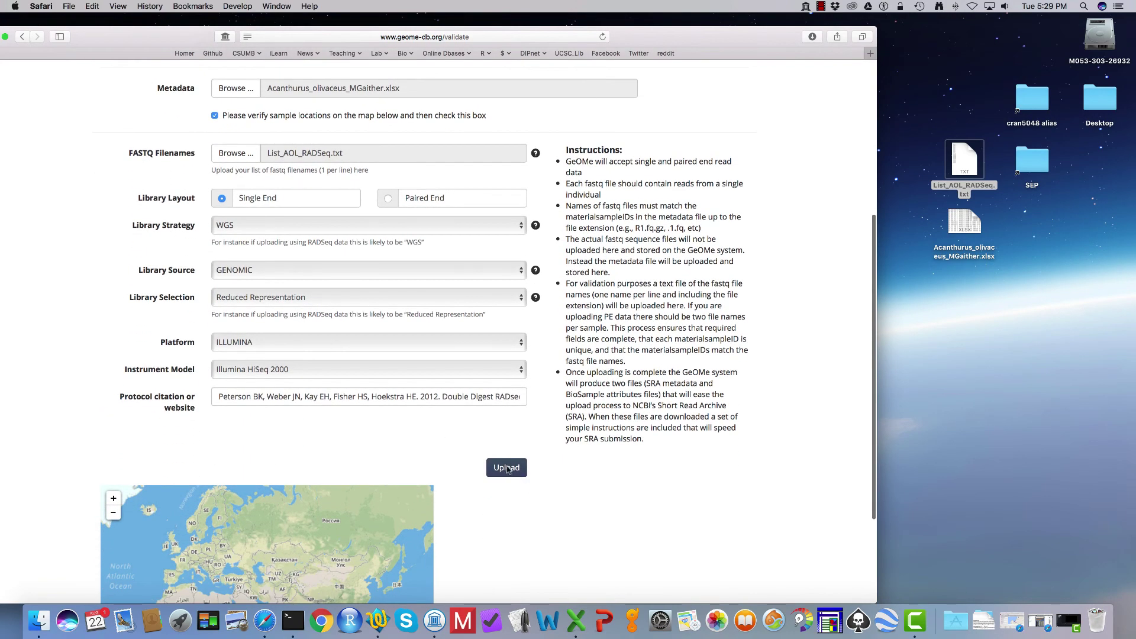
Upload the metadata and FASTQ list, continuing past the missing-column warnings.
click(507, 470)
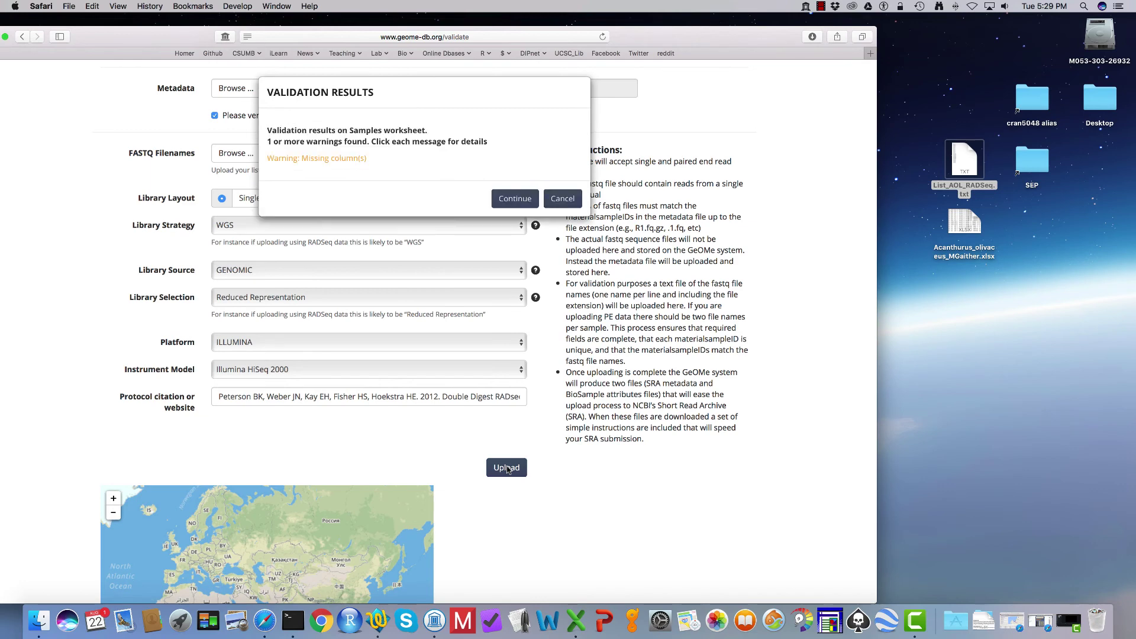
click(351, 158)
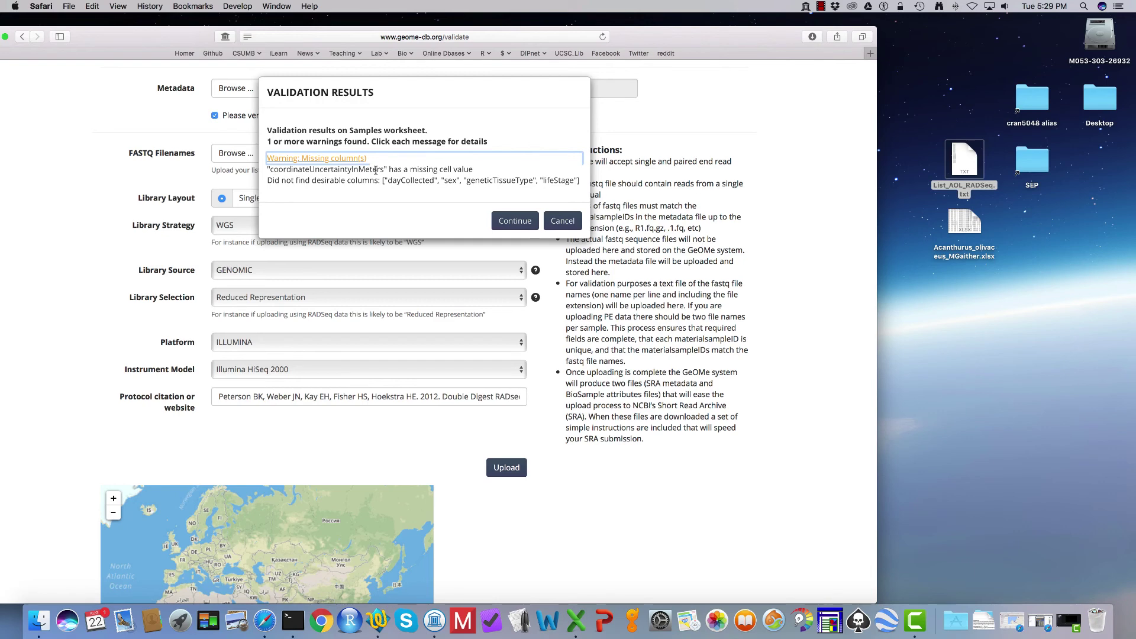
click(513, 222)
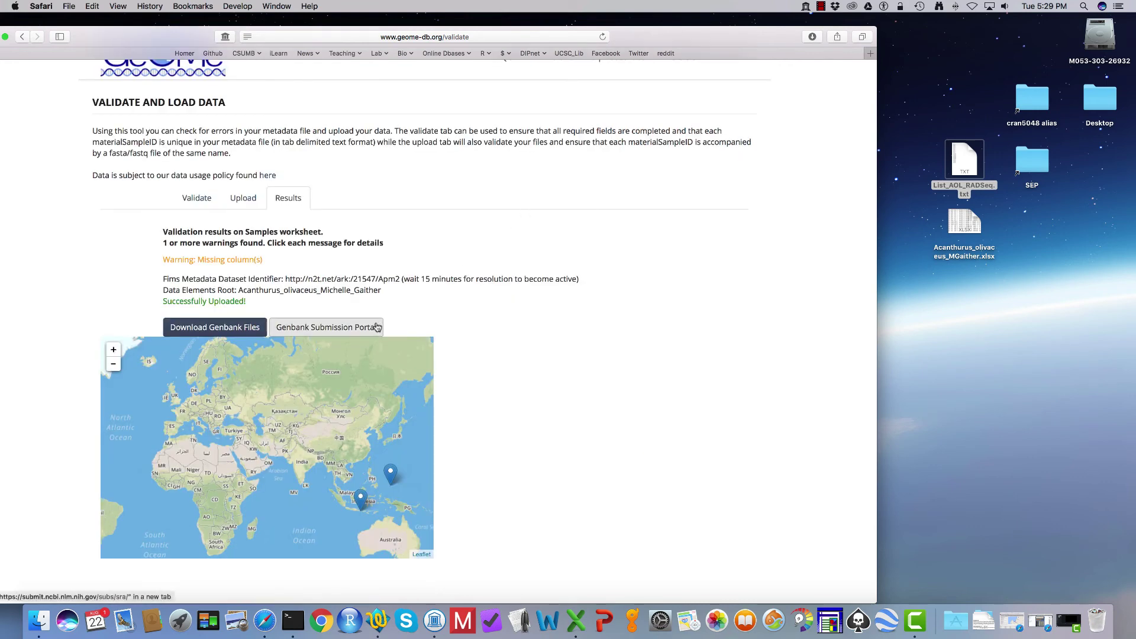
Download the generated GenBank/SRA files and place the sra-files-3 folder on the desktop.
click(222, 328)
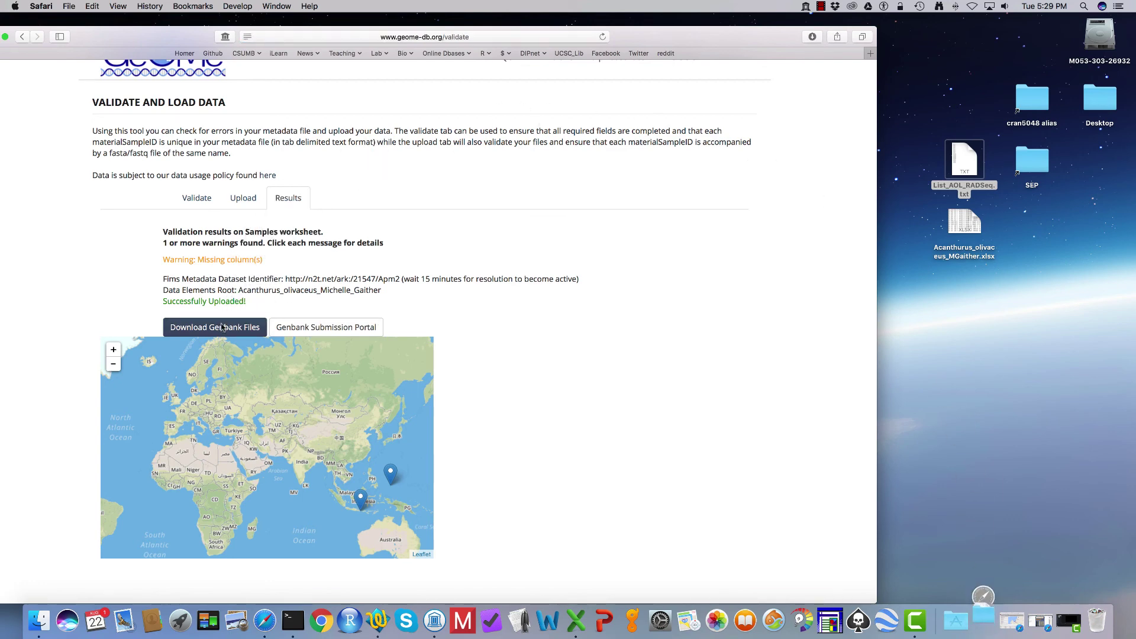
click(977, 620)
drag(985, 547, 1022, 433)
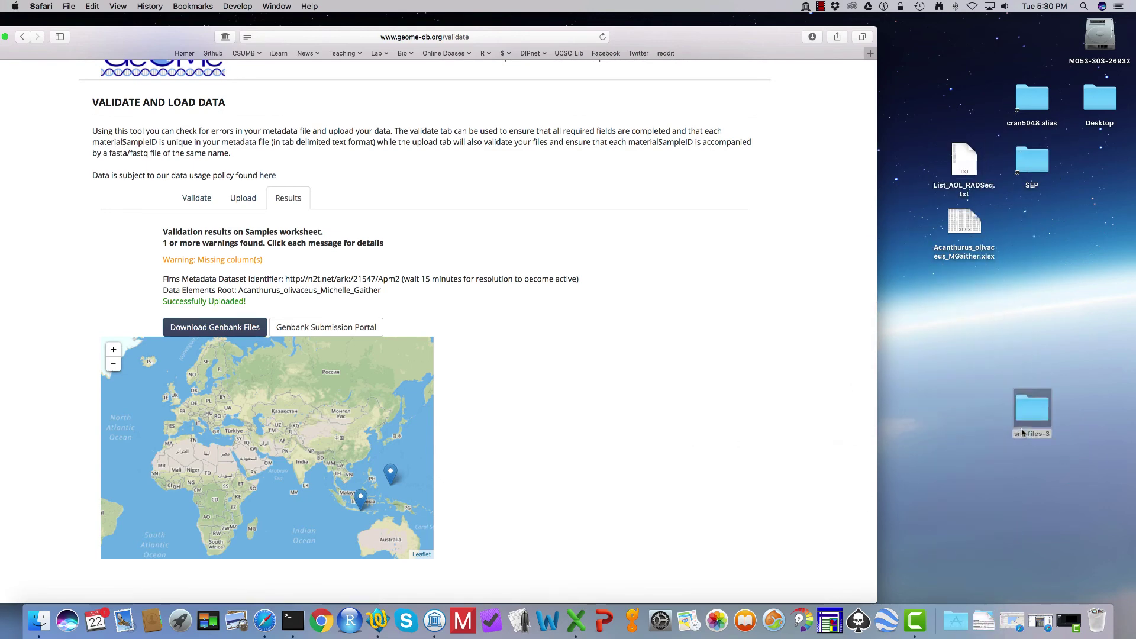
click(1032, 415)
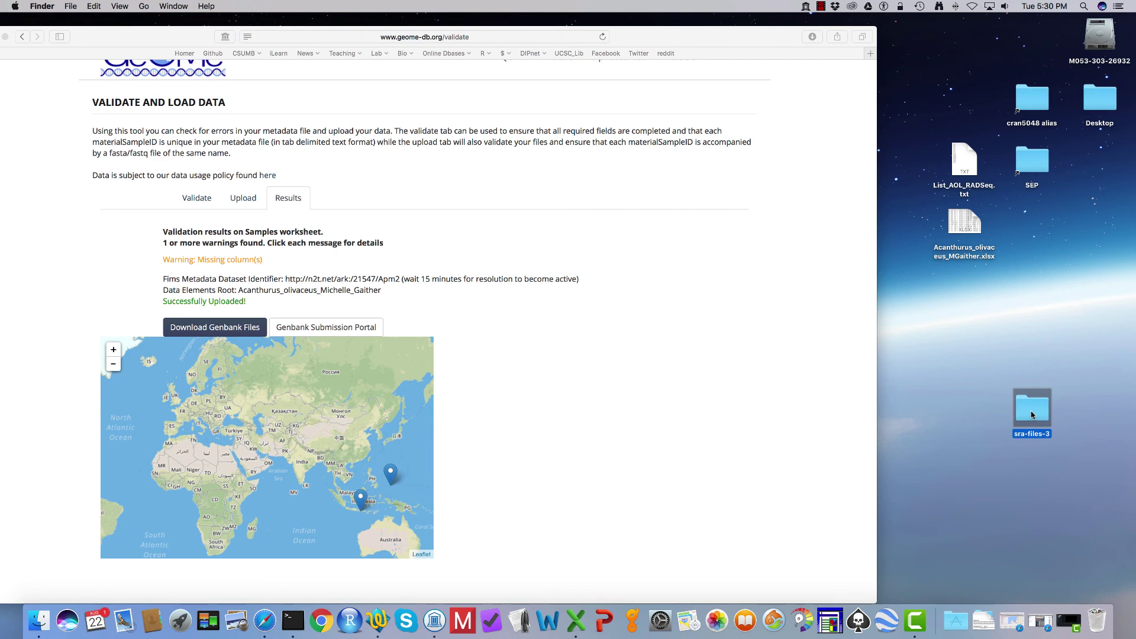
Open sra-files-3, inspect bioSample-attributes.tsv and sra-metadata.tsv, then open sra-step-by-step-instructions.pdf.
double_click(1032, 415)
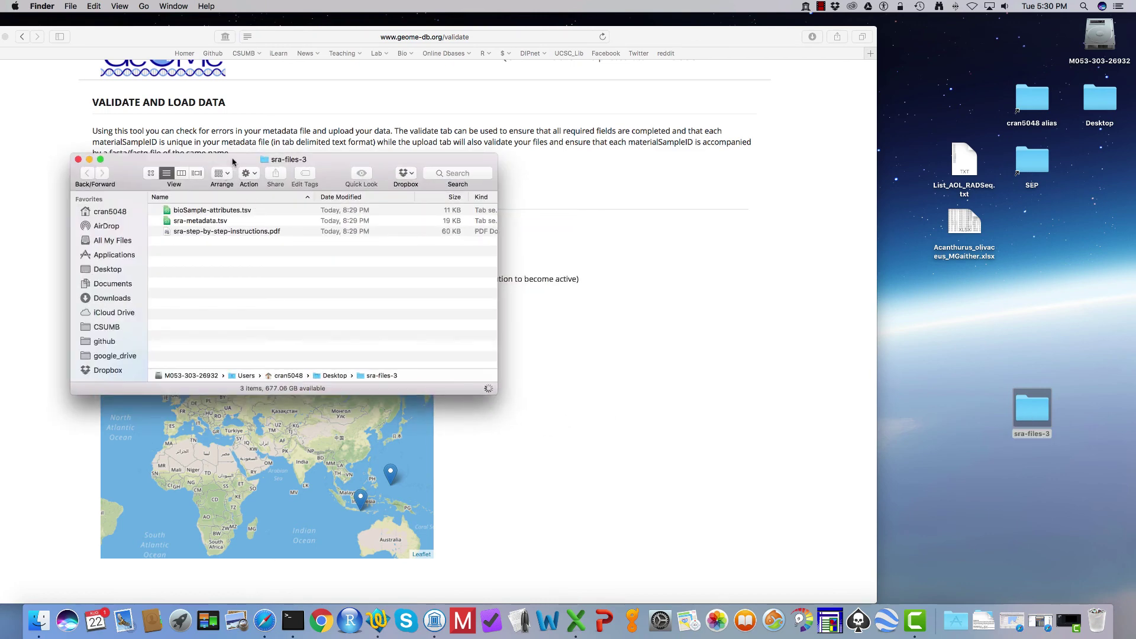
drag(232, 161, 846, 221)
click(824, 271)
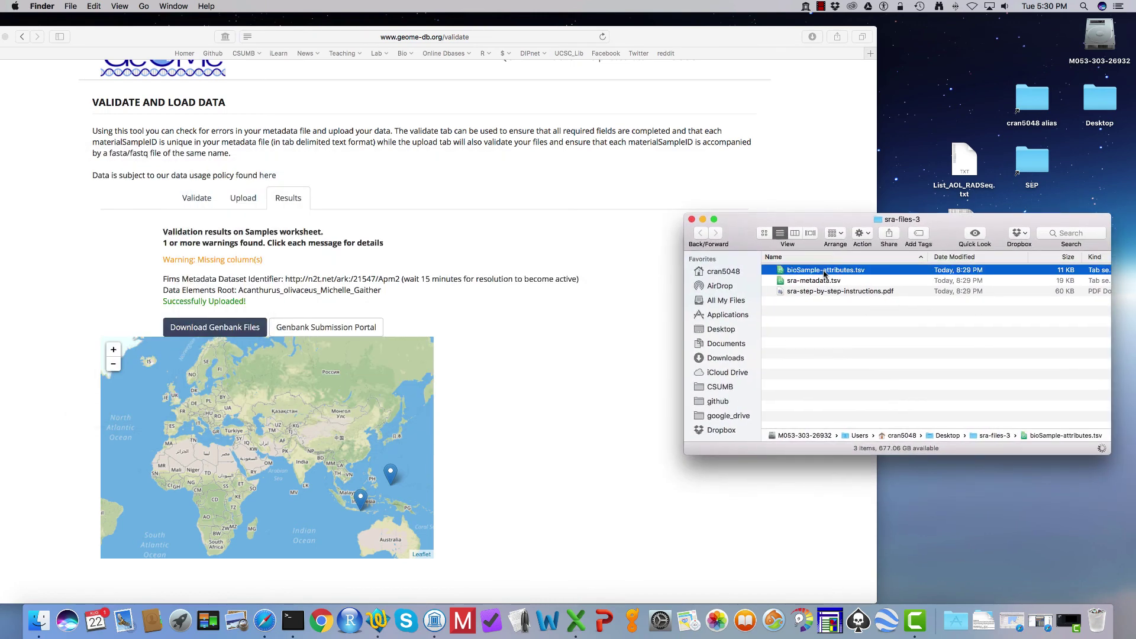
click(821, 282)
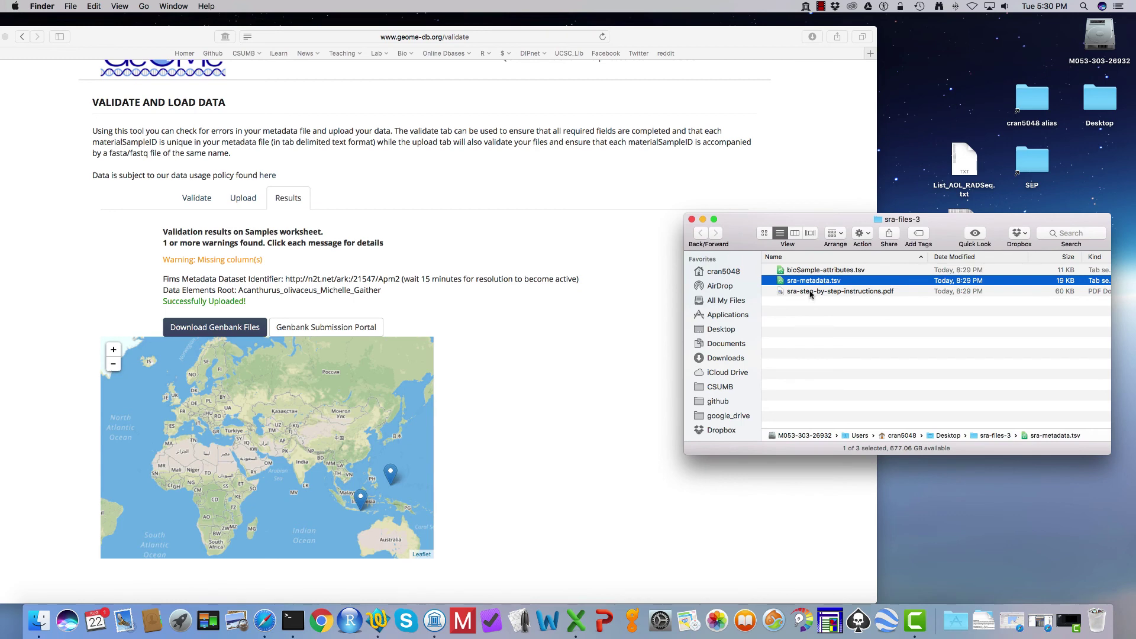
double_click(810, 291)
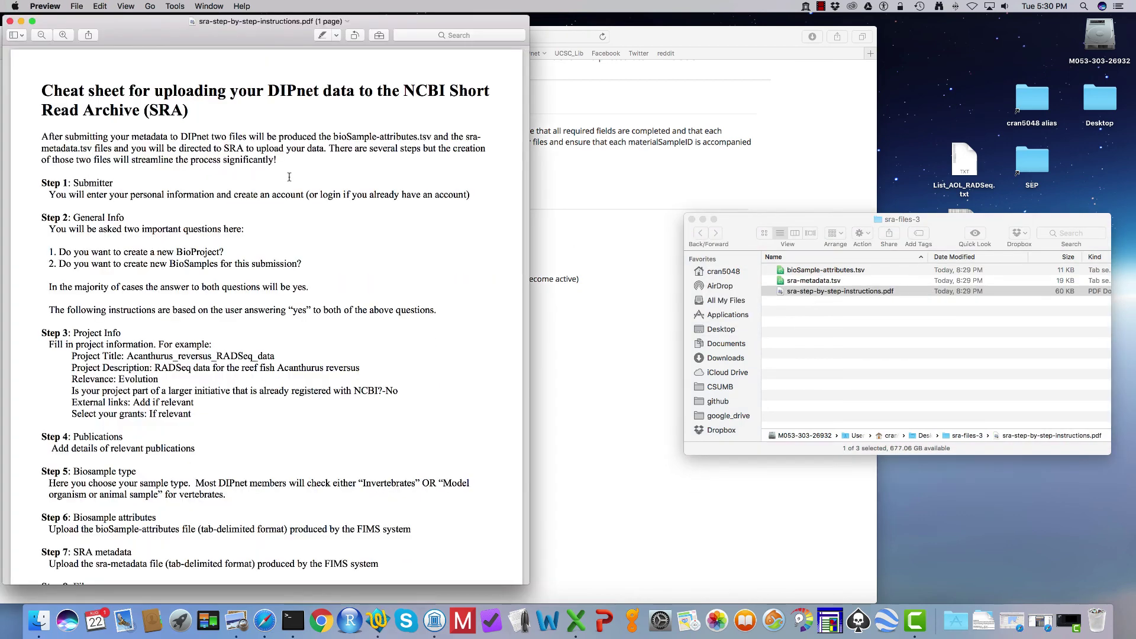
Review the nine-step SRA cheat sheet, close it, and open the NCBI SRA Submission Portal from GeOMe.
scroll(289, 175, down, 5)
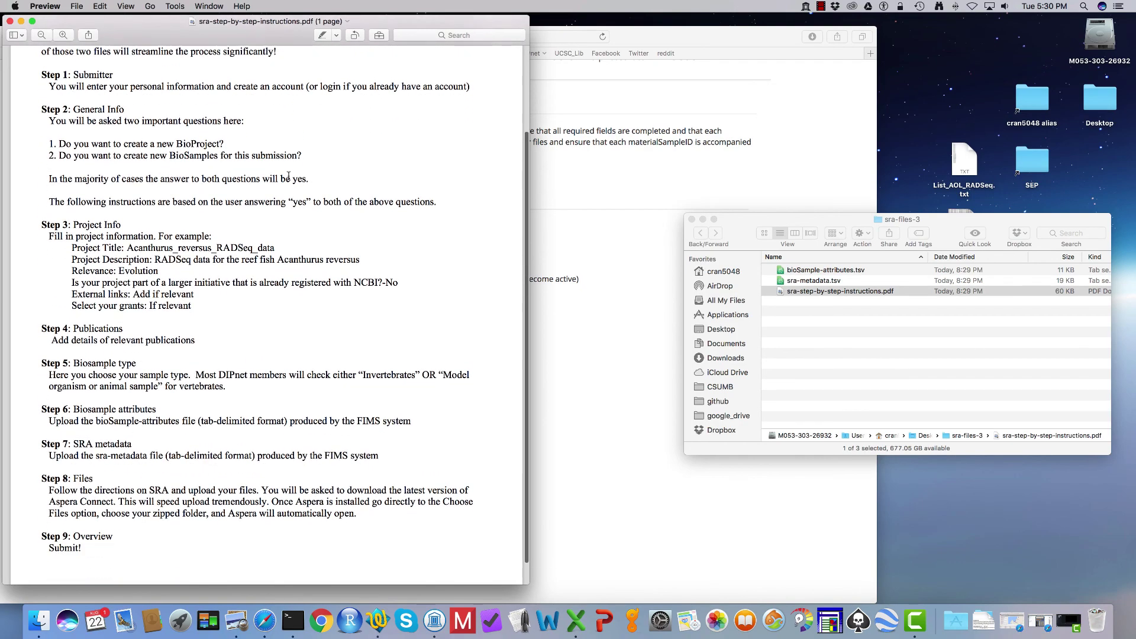
scroll(289, 176, up, 5)
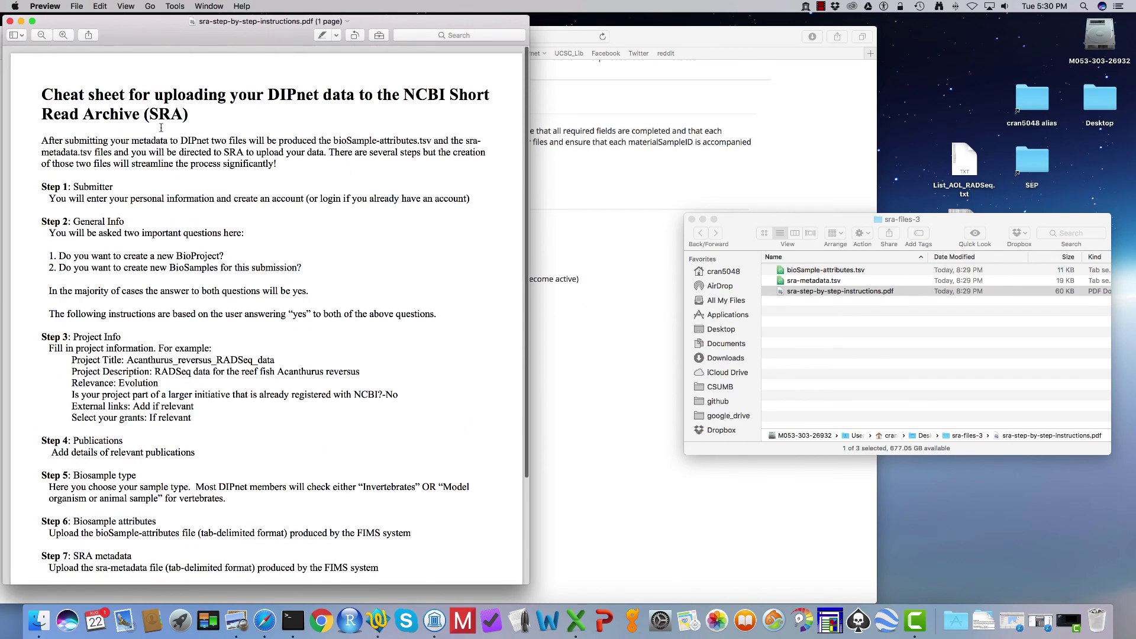
click(10, 21)
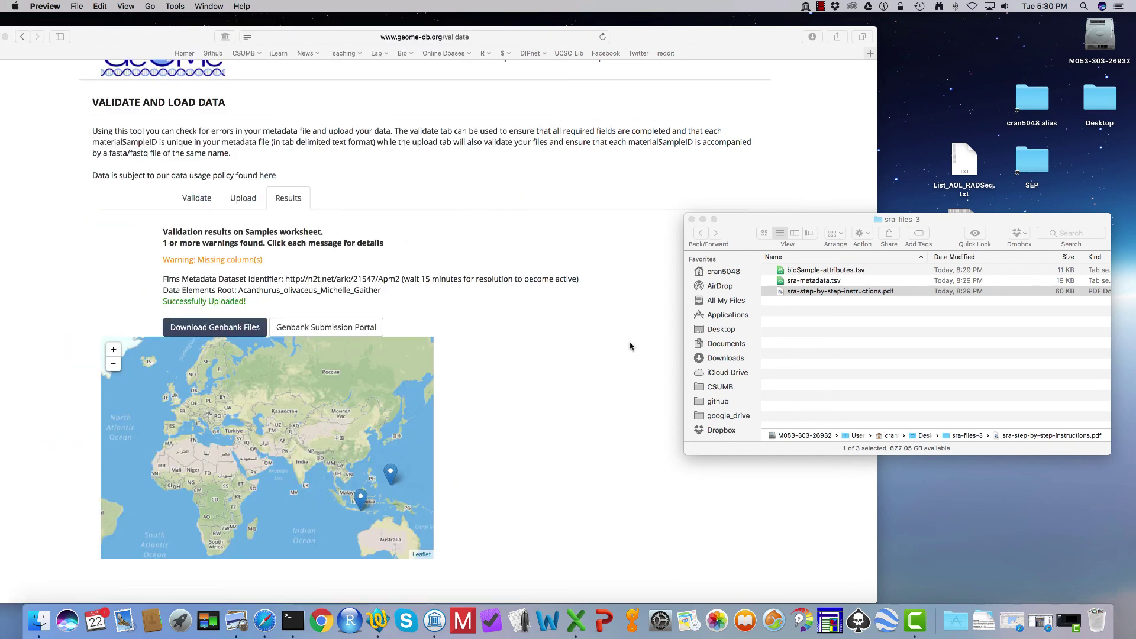
click(327, 329)
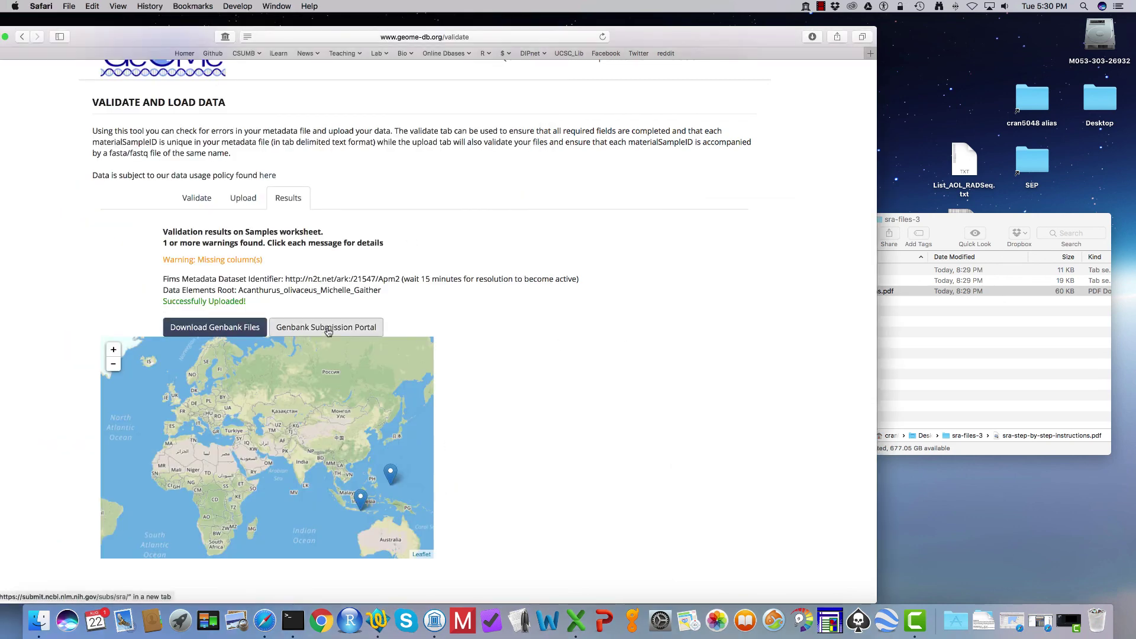
click(329, 329)
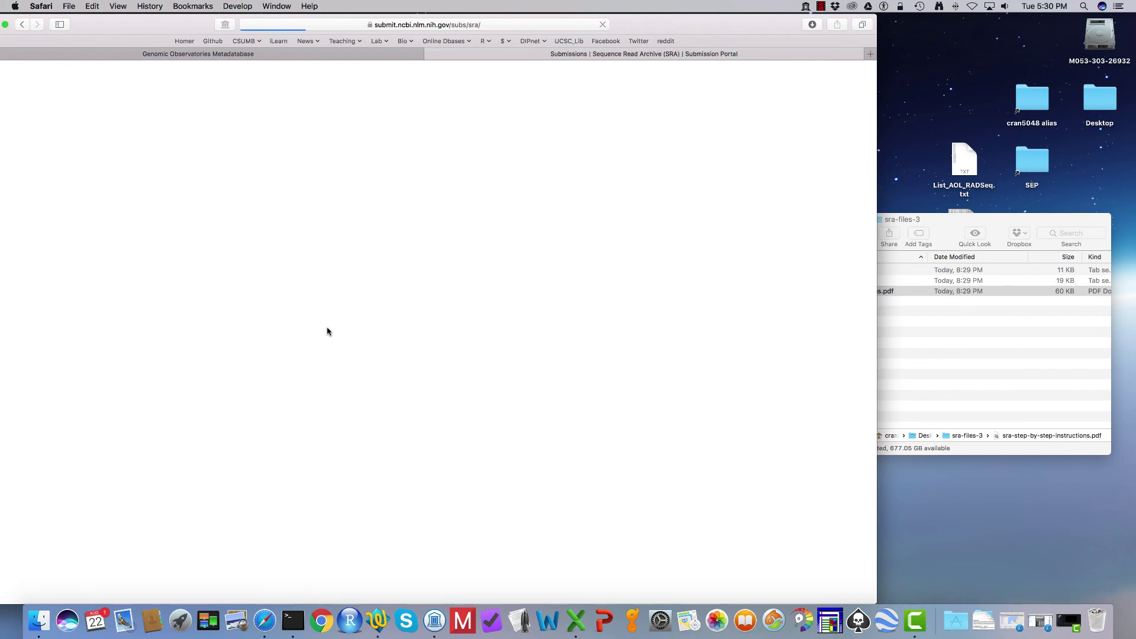